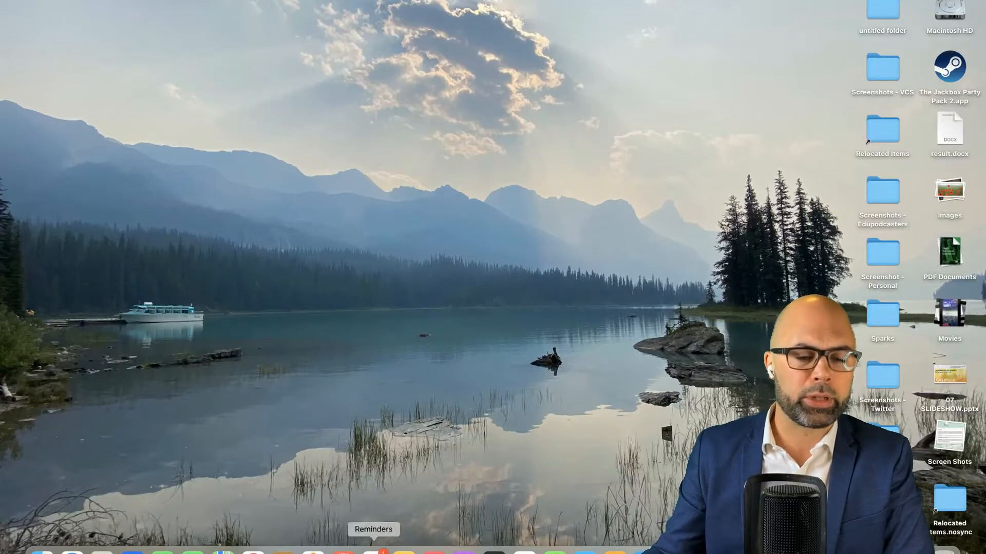
Switch to Chrome's Google Classroom page and open the 8M Math 2021-2022 class in a new tab.
{"action": "left_click", "coordinate": [253, 552]}
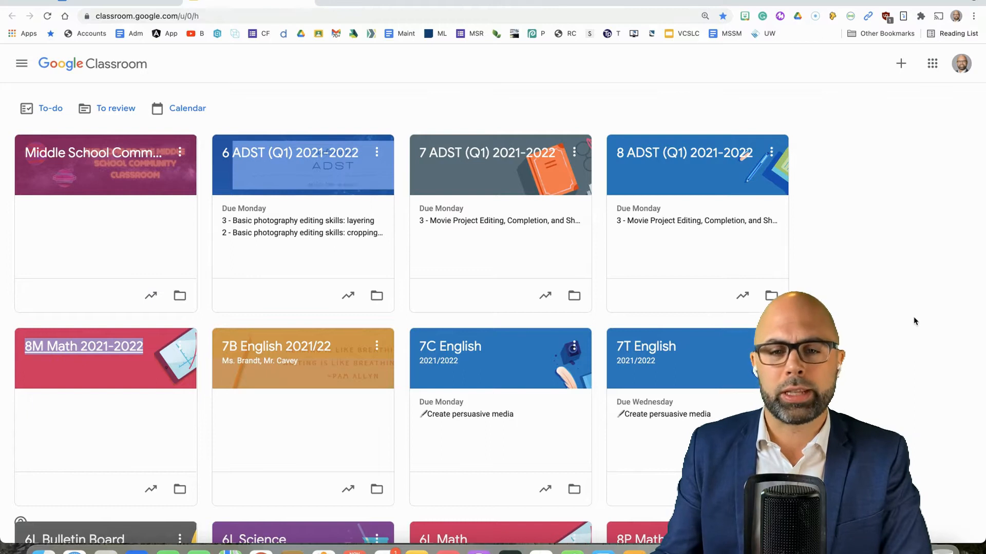
{"action": "scroll", "coordinate": [883, 321], "scroll_direction": "down", "scroll_amount": 5}
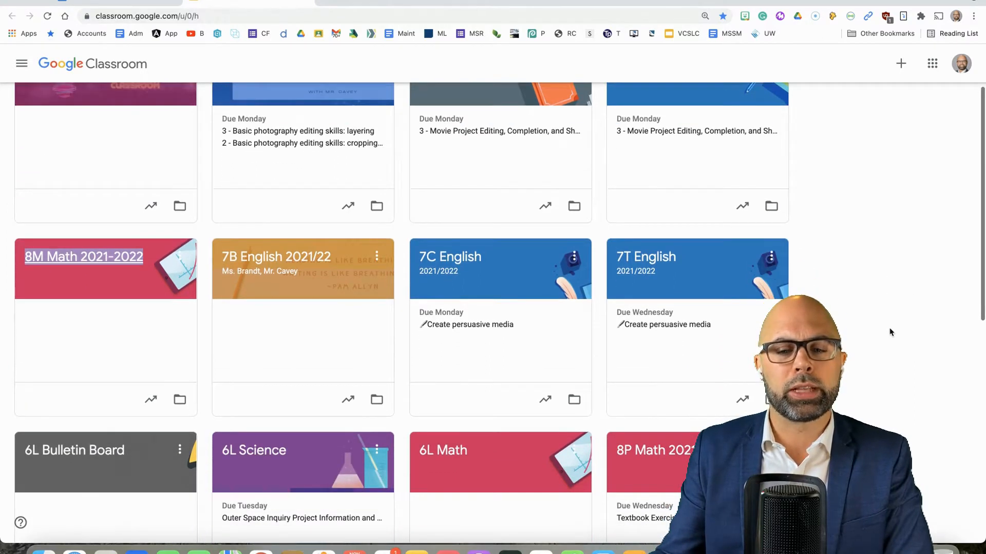
{"action": "scroll", "coordinate": [891, 331], "scroll_direction": "up", "scroll_amount": 5}
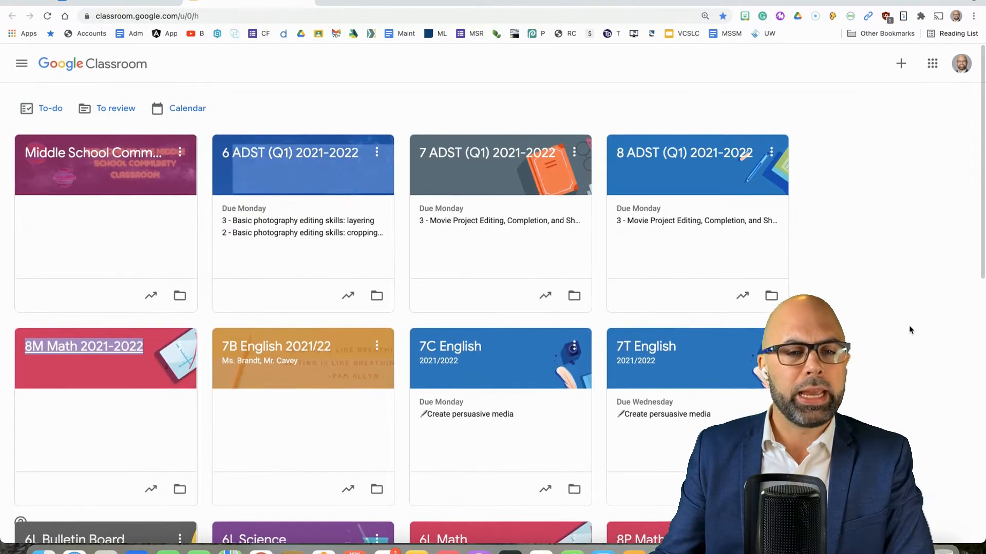
{"action": "right_click", "coordinate": [78, 348]}
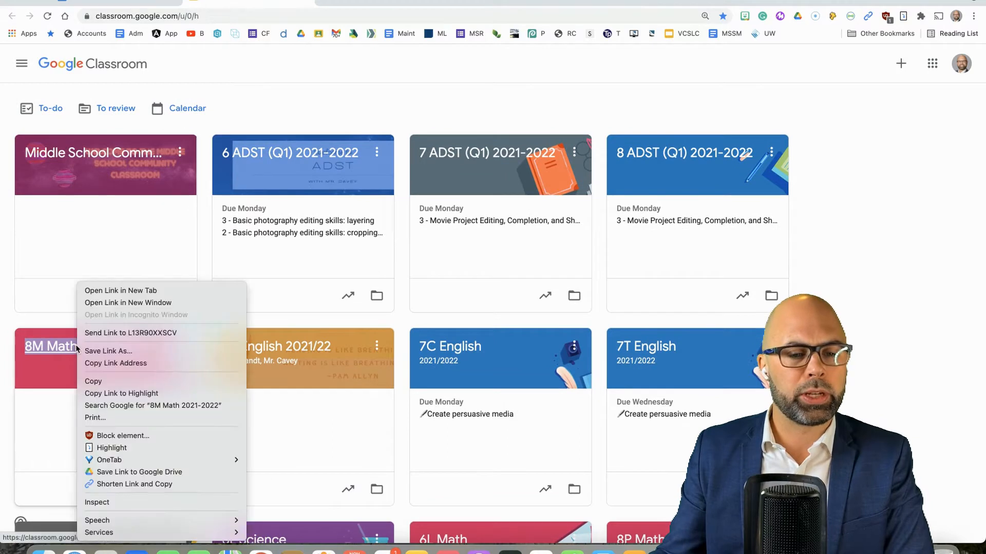
{"action": "left_click", "coordinate": [121, 294]}
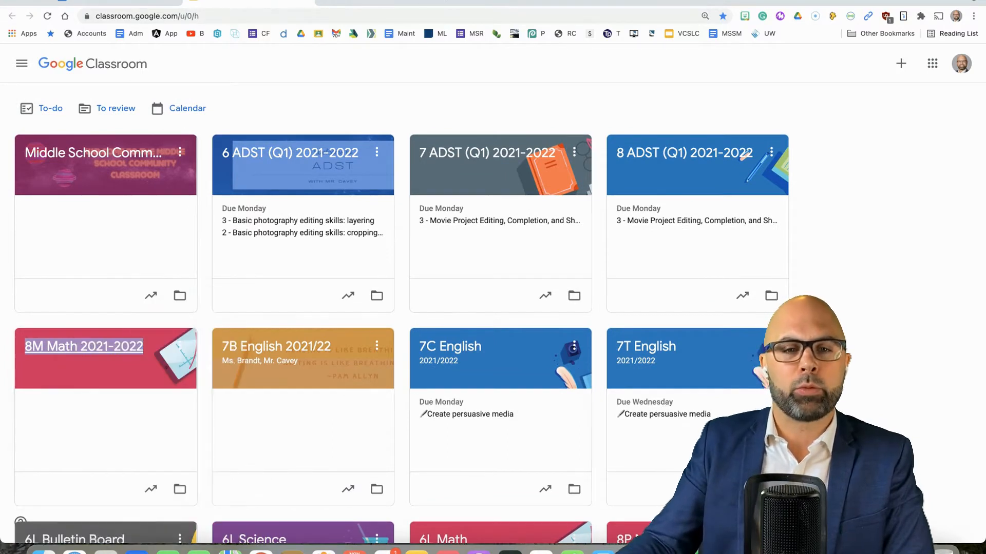
{"action": "left_click", "coordinate": [387, 2]}
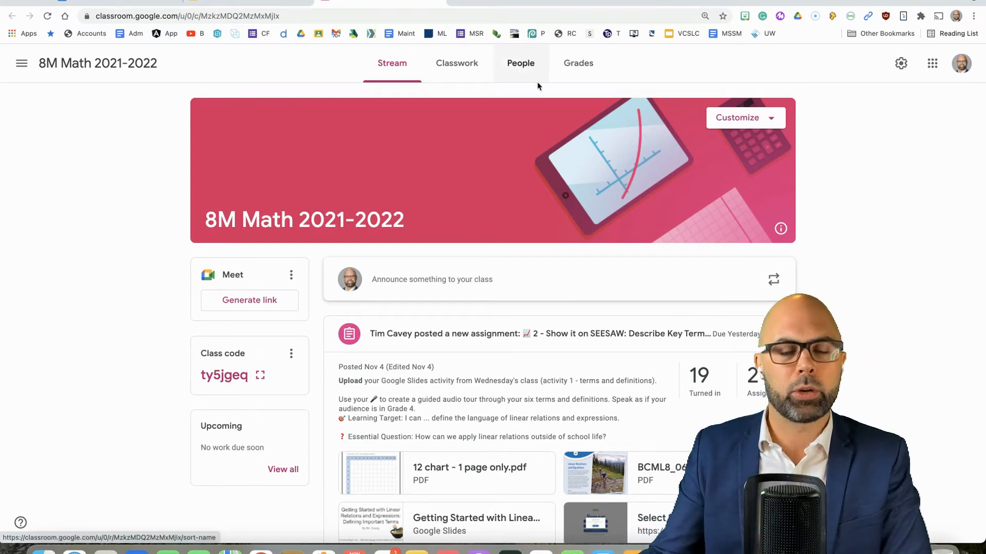
Open the Canva home page in a new browser tab.
{"action": "left_click", "coordinate": [459, 2]}
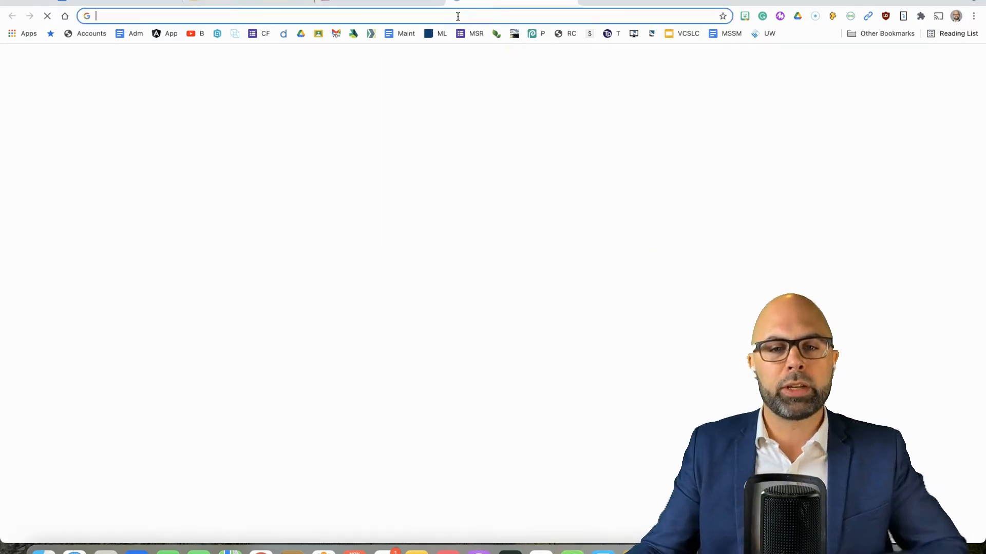
{"action": "type", "text": "canva"}
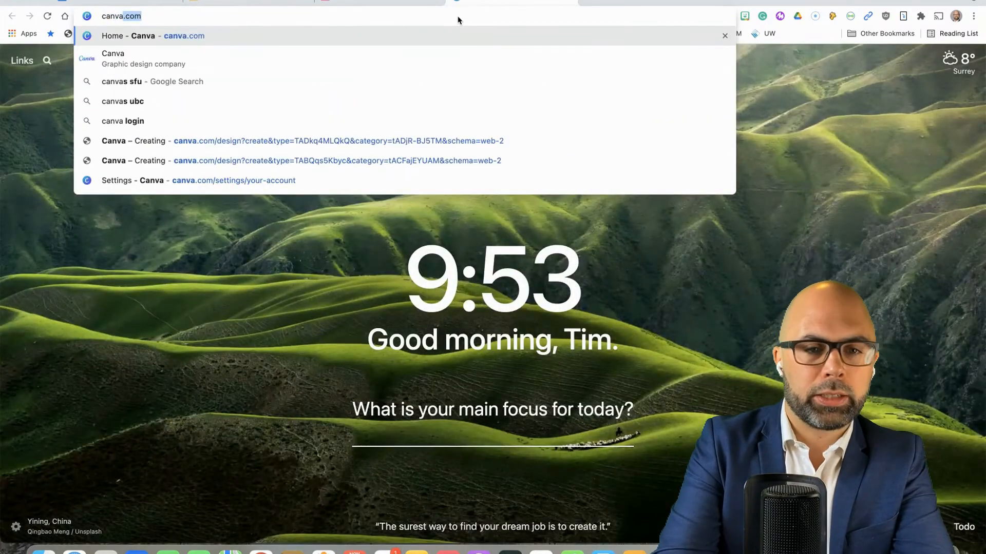
{"action": "key", "text": "Return"}
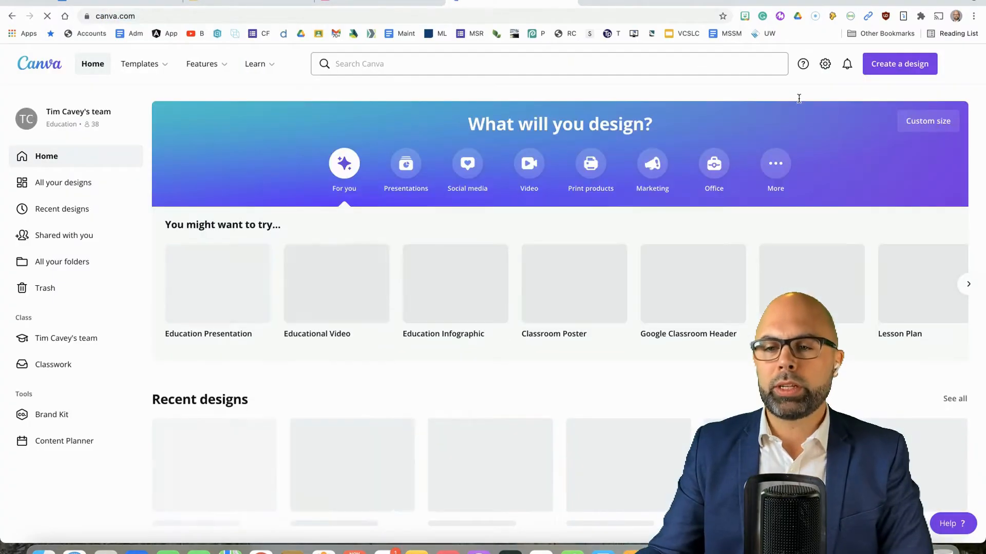
Search the design types for "google classroom header" and create a blank Google Classroom Header design.
{"action": "left_click", "coordinate": [896, 64]}
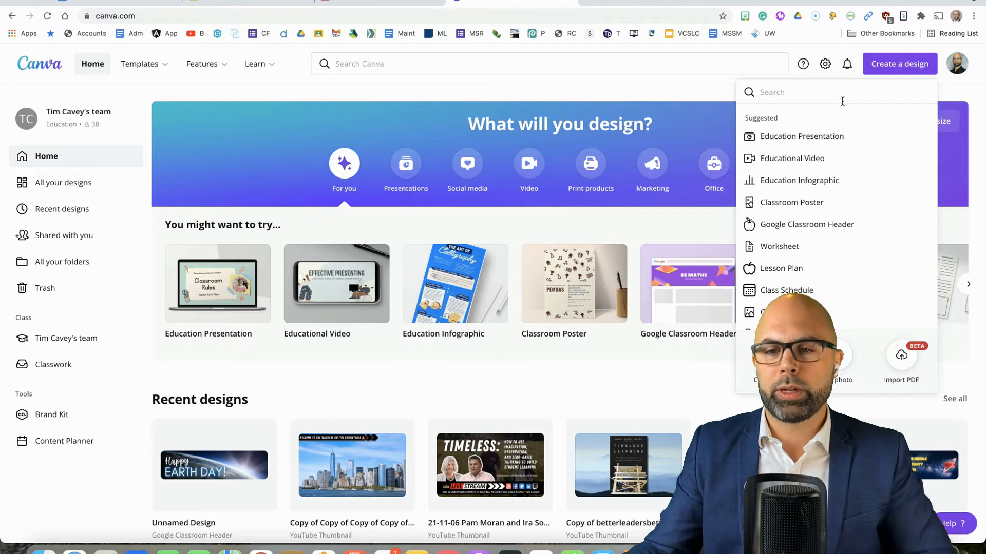
{"action": "type", "text": "google classroom hea"}
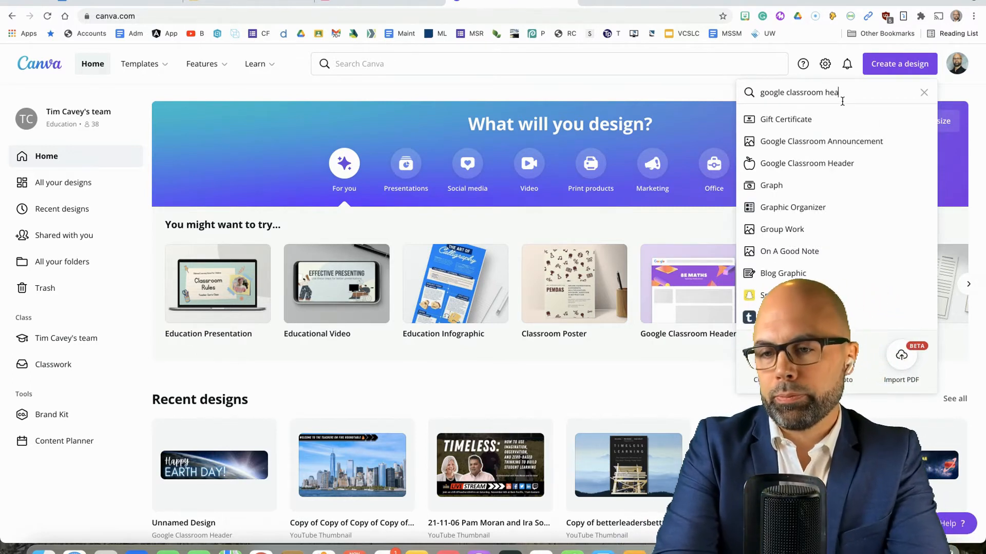
{"action": "type", "text": "der"}
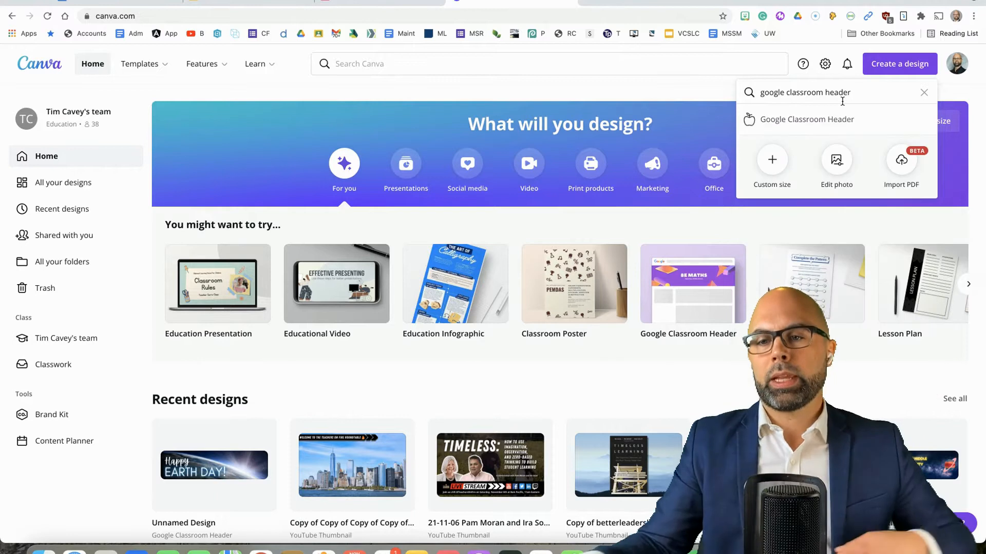
{"action": "left_click", "coordinate": [825, 121]}
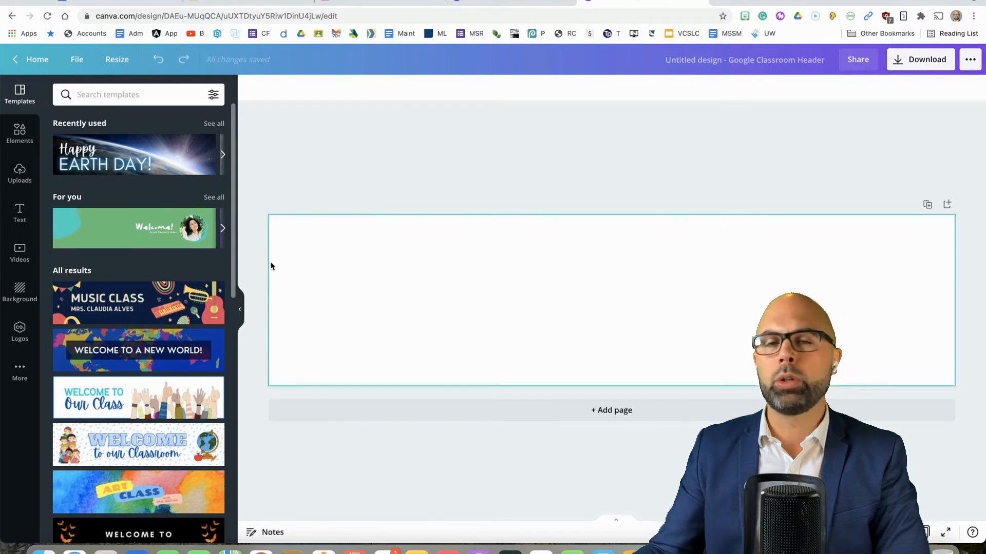
Search the header templates for "math".
{"action": "scroll", "coordinate": [204, 323], "scroll_direction": "down", "scroll_amount": 2}
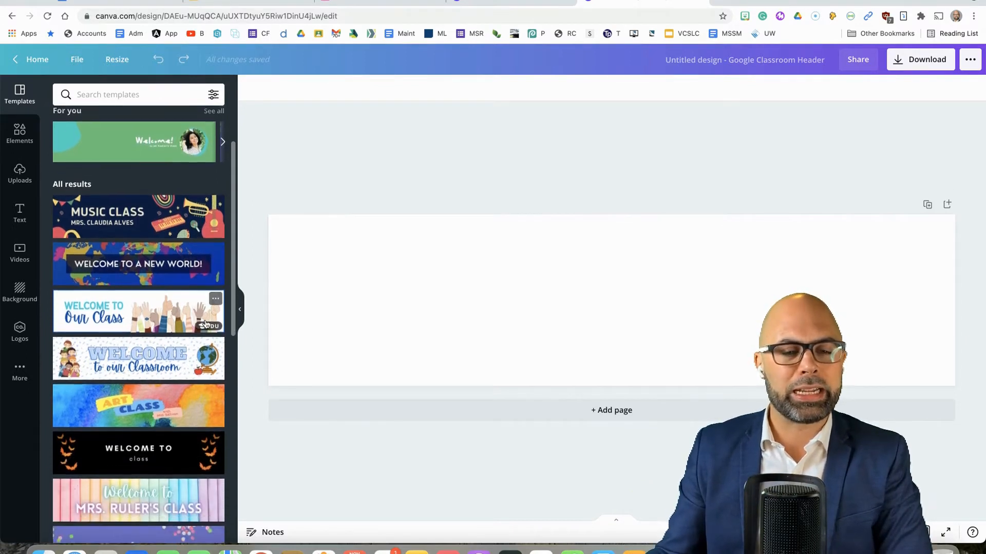
{"action": "scroll", "coordinate": [206, 324], "scroll_direction": "up", "scroll_amount": 2}
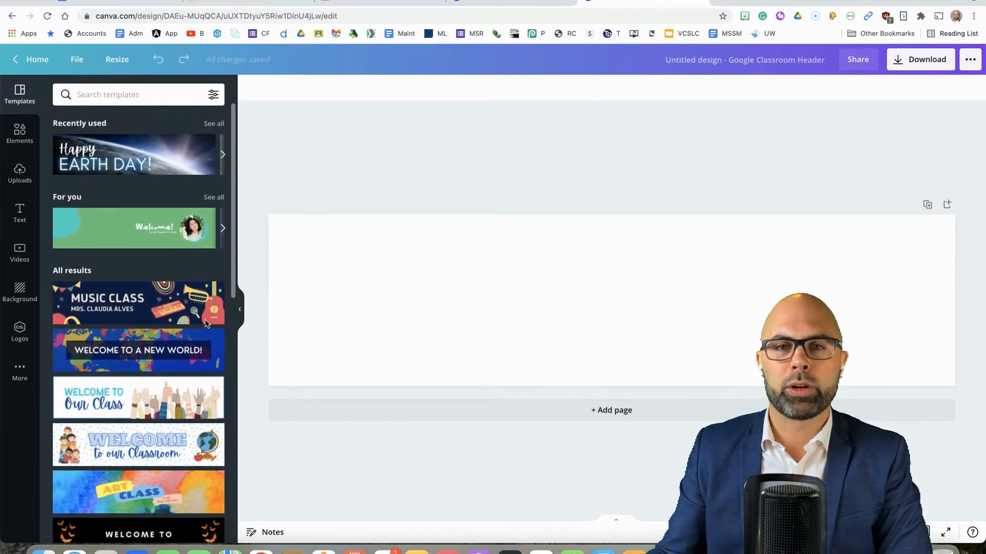
{"action": "left_click", "coordinate": [138, 92]}
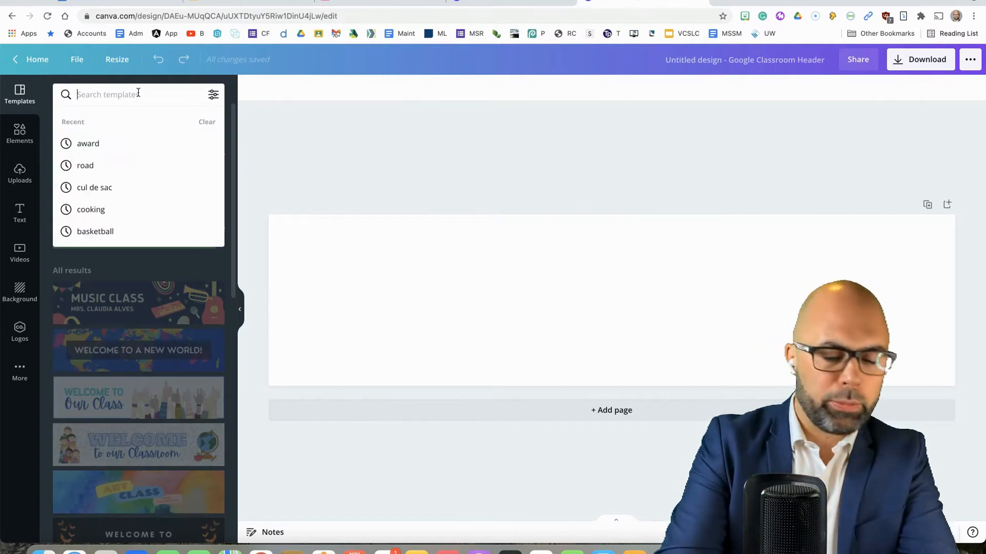
{"action": "type", "text": "math"}
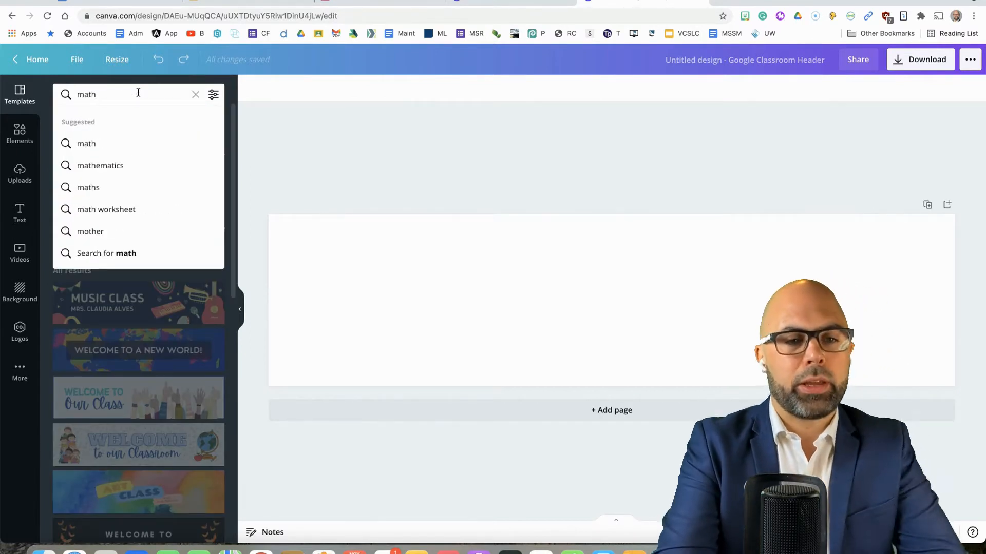
{"action": "key", "text": "Return"}
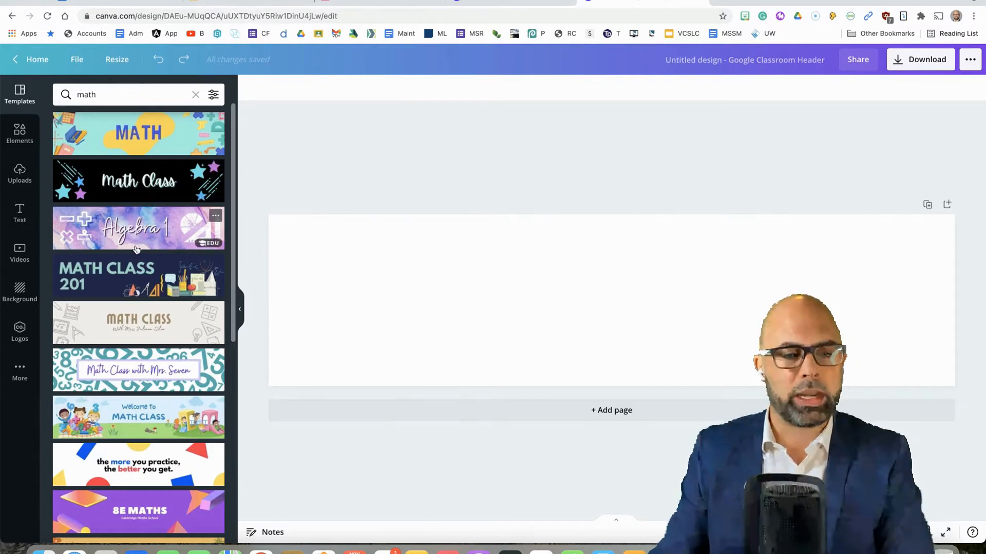
Try several math templates on the header, including Math Class 201, the teal-number design, Time To Learn Math and the animated Math Class.
{"action": "left_click", "coordinate": [135, 284]}
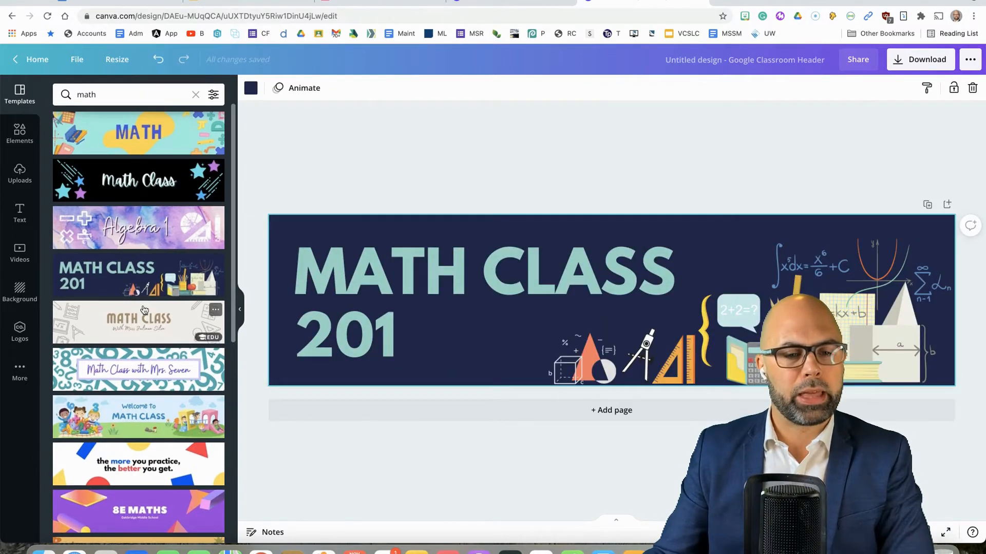
{"action": "scroll", "coordinate": [138, 288], "scroll_direction": "down", "scroll_amount": 2}
{"action": "left_click", "coordinate": [130, 276]}
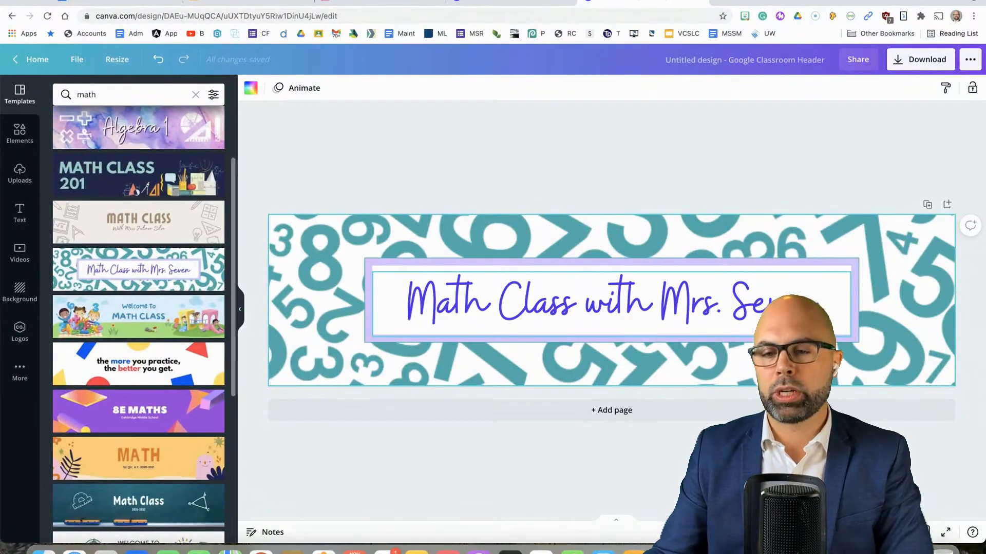
{"action": "scroll", "coordinate": [154, 303], "scroll_direction": "down", "scroll_amount": 3}
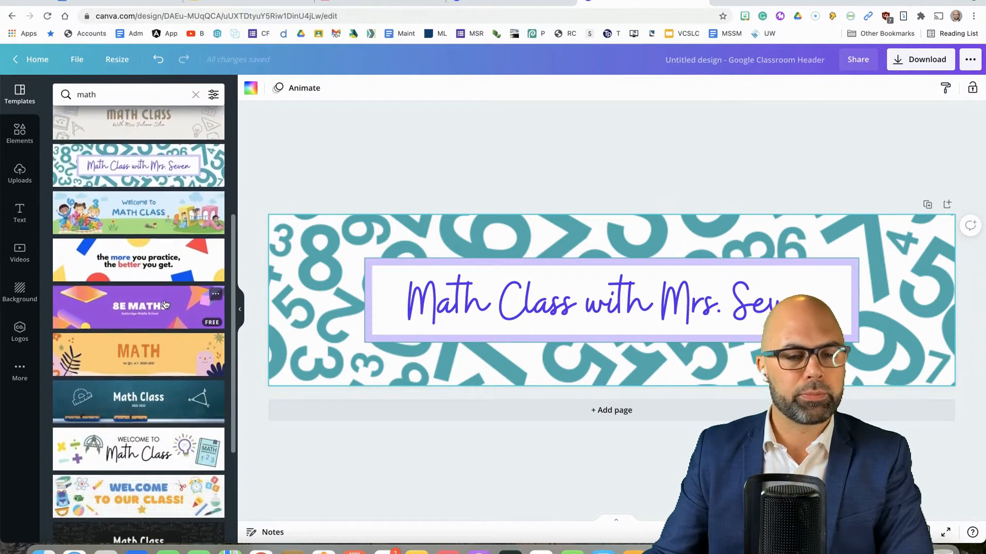
{"action": "scroll", "coordinate": [153, 303], "scroll_direction": "down", "scroll_amount": 2}
{"action": "scroll", "coordinate": [154, 303], "scroll_direction": "down", "scroll_amount": 5}
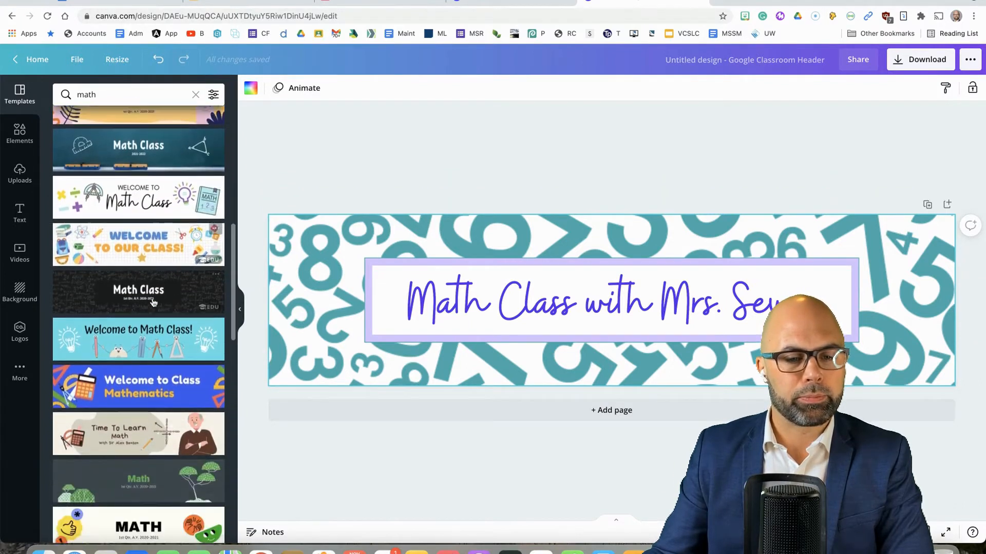
{"action": "left_click", "coordinate": [149, 193]}
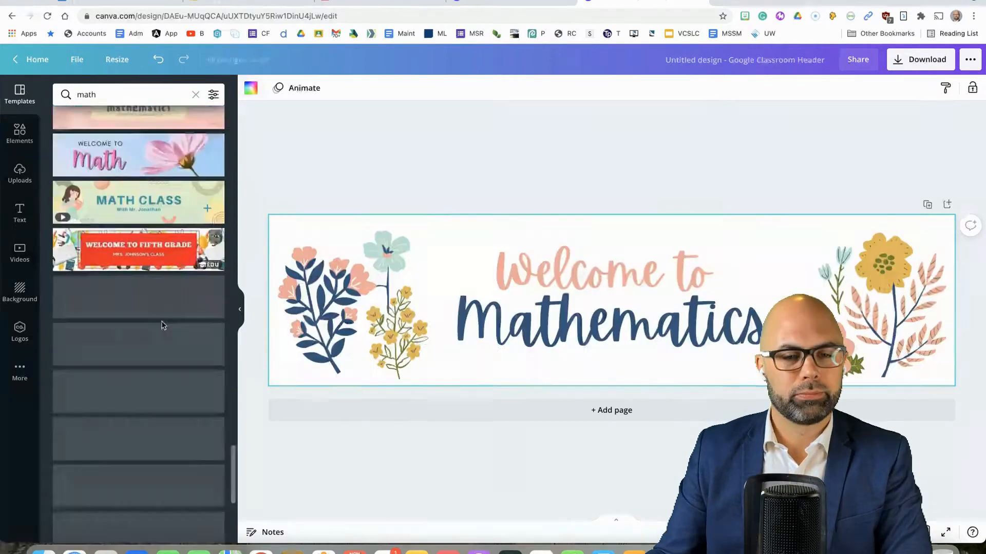
{"action": "scroll", "coordinate": [159, 326], "scroll_direction": "up", "scroll_amount": 4}
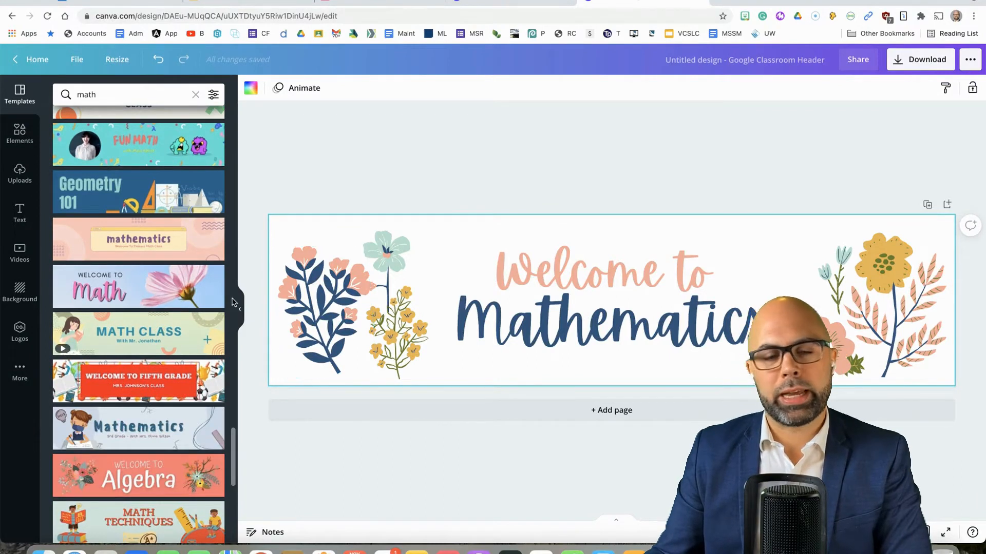
{"action": "left_click", "coordinate": [145, 344]}
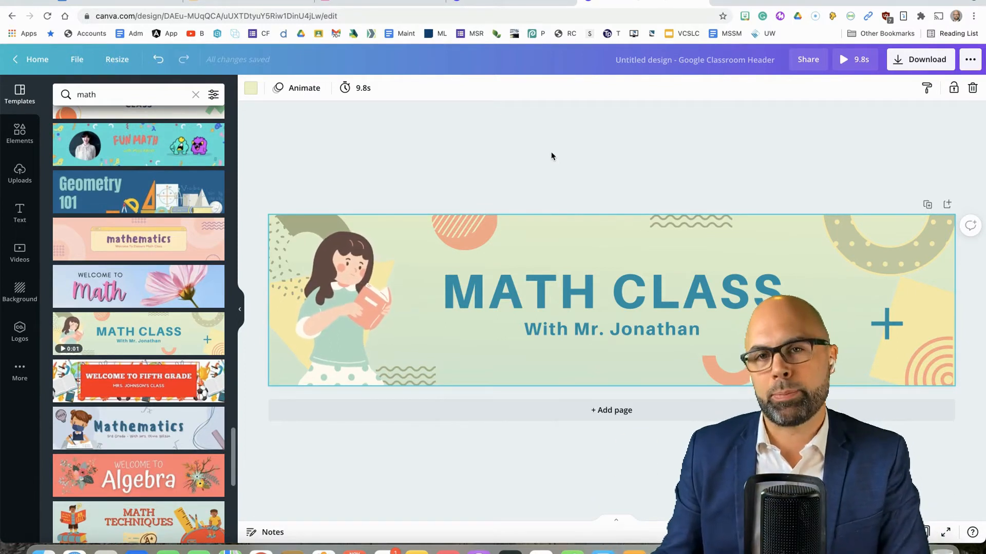
Apply the Algebra 101 template with the round teacher photo to the header.
{"action": "scroll", "coordinate": [126, 322], "scroll_direction": "down", "scroll_amount": 10}
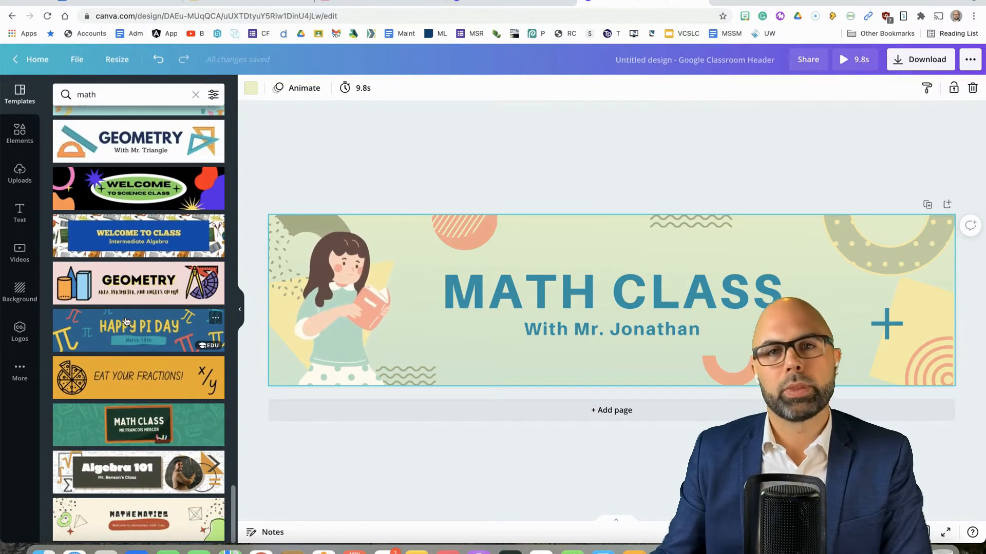
{"action": "scroll", "coordinate": [126, 322], "scroll_direction": "up", "scroll_amount": 1}
{"action": "scroll", "coordinate": [126, 322], "scroll_direction": "down", "scroll_amount": 1}
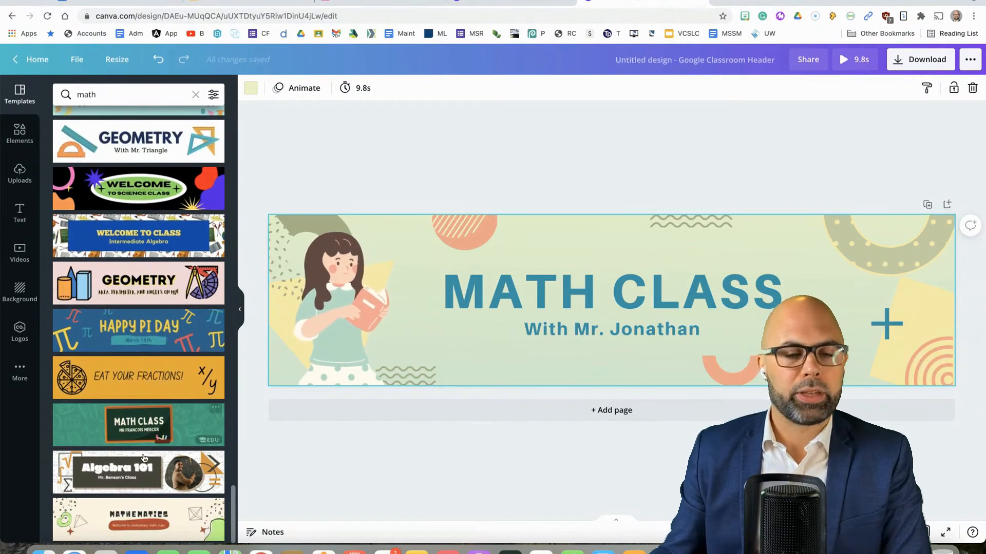
{"action": "left_click", "coordinate": [143, 472]}
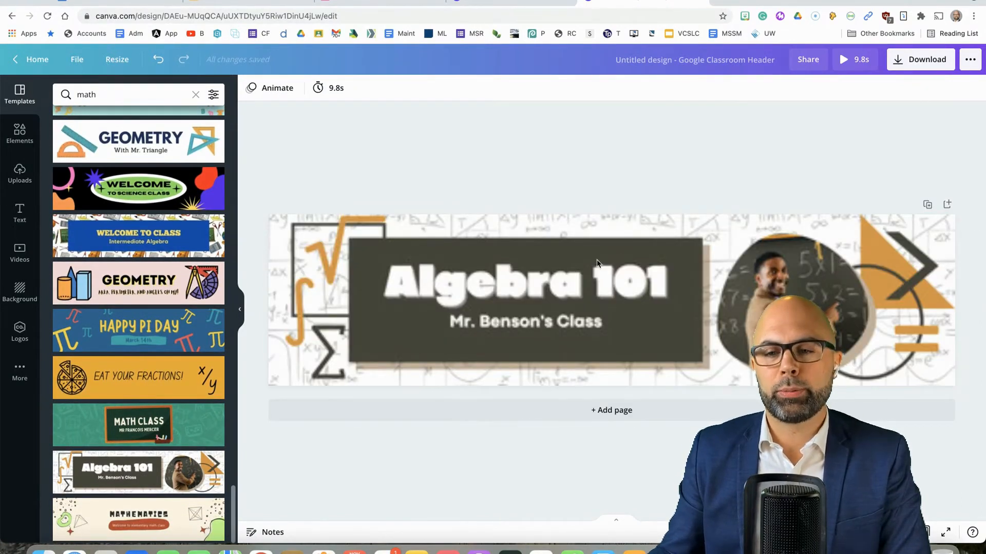
Change the header's title to "8M Math" and replace the surname in the subtitle with the class teacher's surname.
{"action": "double_click", "coordinate": [531, 283]}
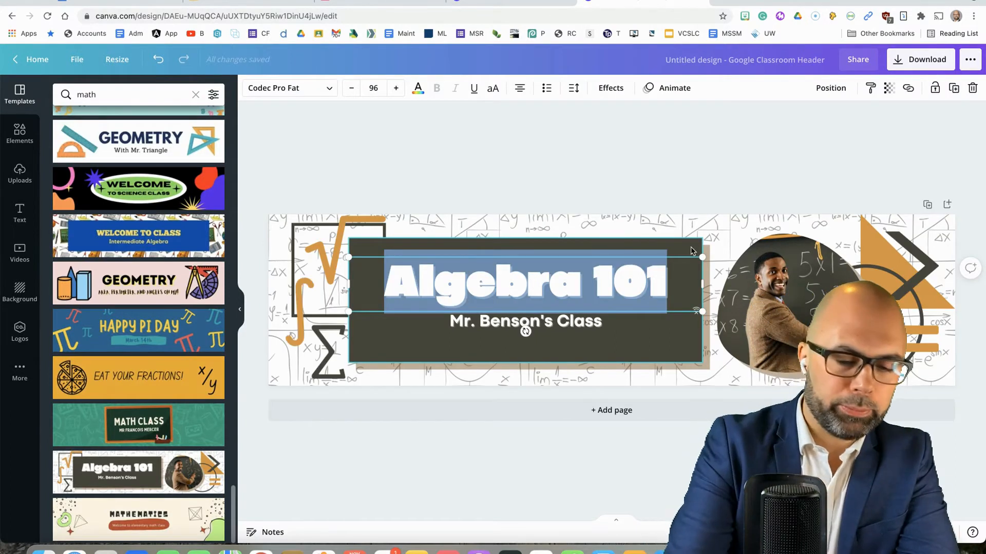
{"action": "type", "text": "8M Math"}
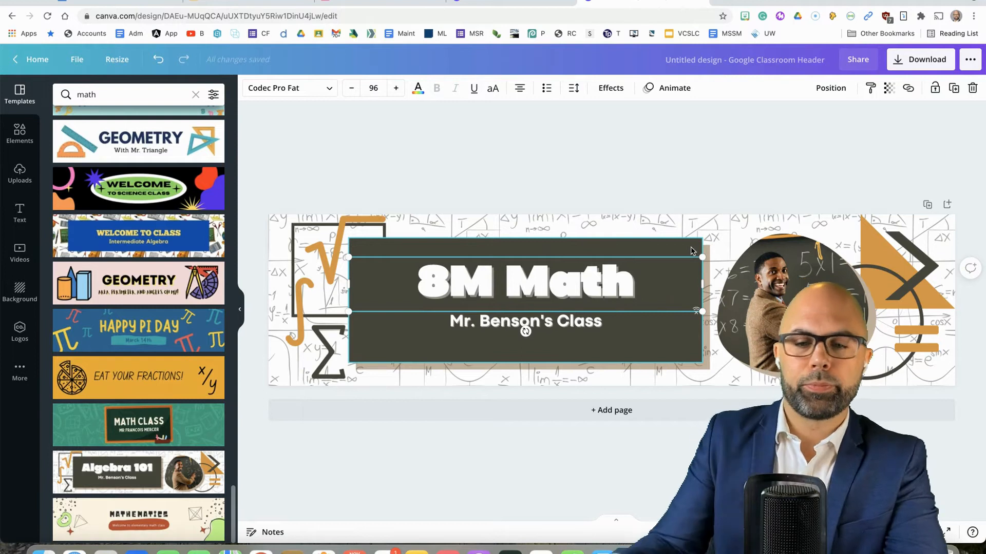
{"action": "left_click", "coordinate": [494, 327]}
{"action": "double_click", "coordinate": [494, 323]}
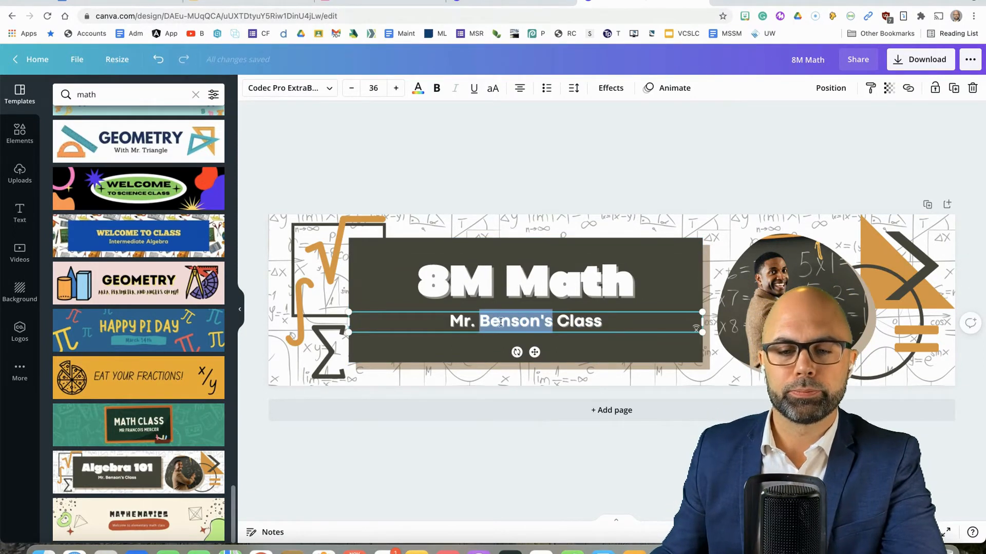
{"action": "type", "text": "Cavey's"}
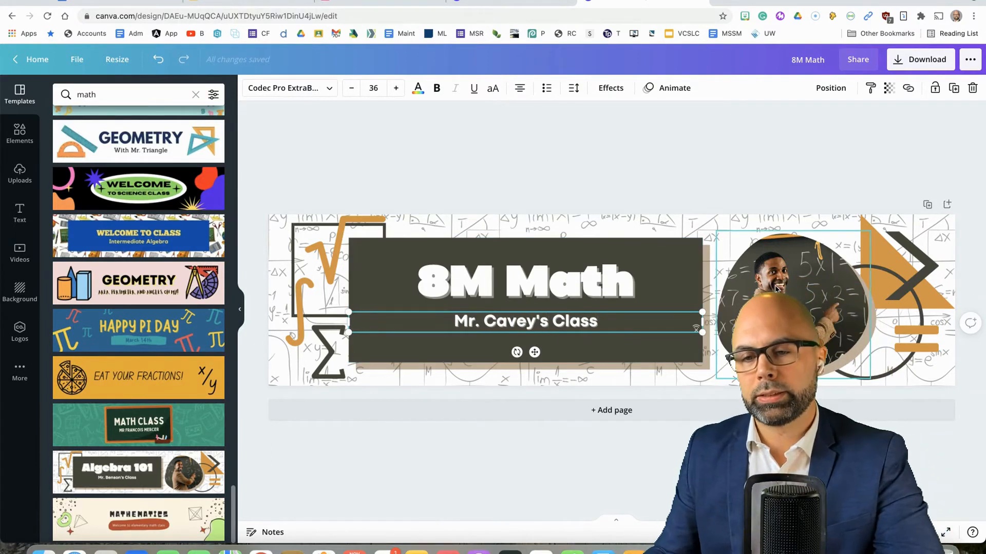
Replace the header's round teacher photo with the uploaded portrait of the bearded man in a blue shirt and tie.
{"action": "left_click", "coordinate": [777, 289]}
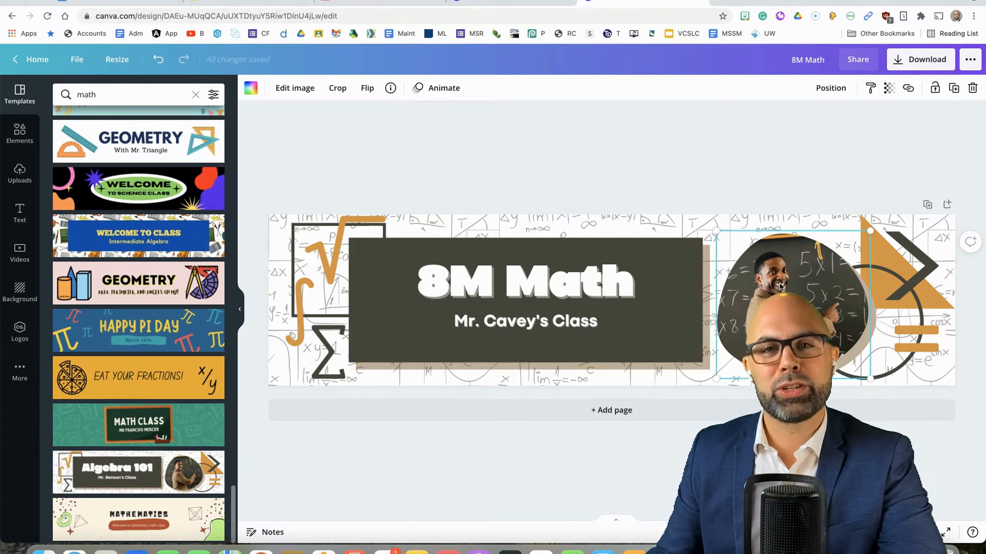
{"action": "left_click", "coordinate": [19, 182]}
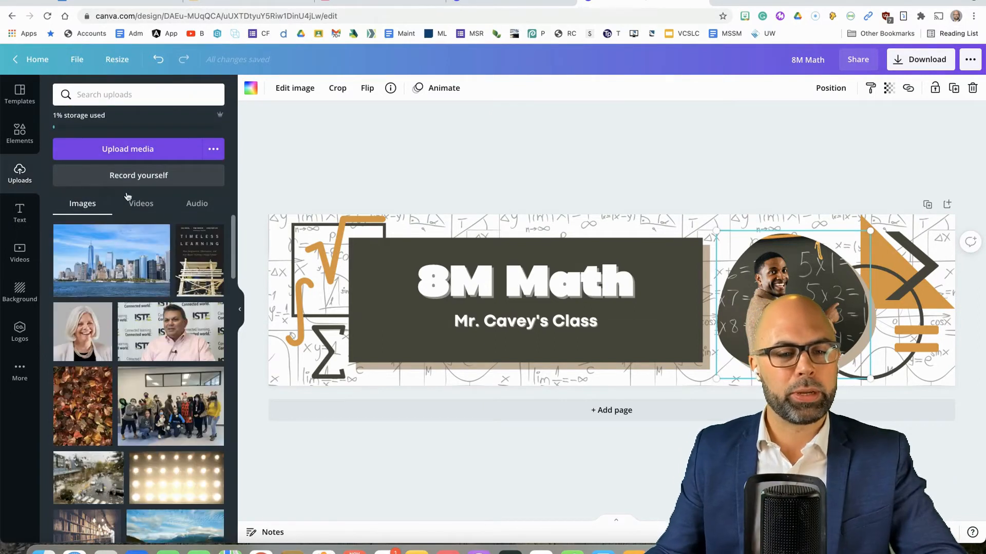
{"action": "scroll", "coordinate": [128, 258], "scroll_direction": "down", "scroll_amount": 3}
{"action": "scroll", "coordinate": [128, 258], "scroll_direction": "down", "scroll_amount": 4}
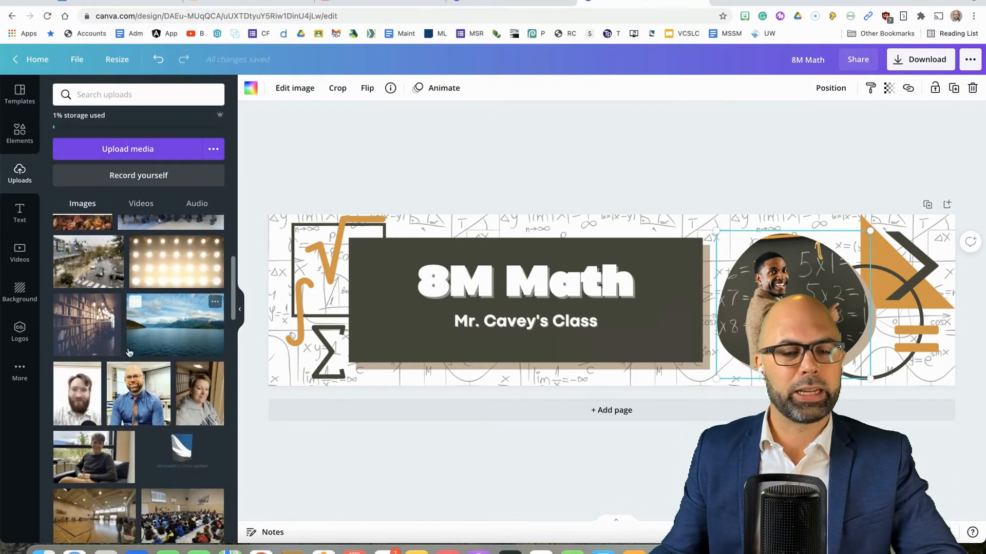
{"action": "left_click_drag", "start_coordinate": [155, 393], "coordinate": [761, 271]}
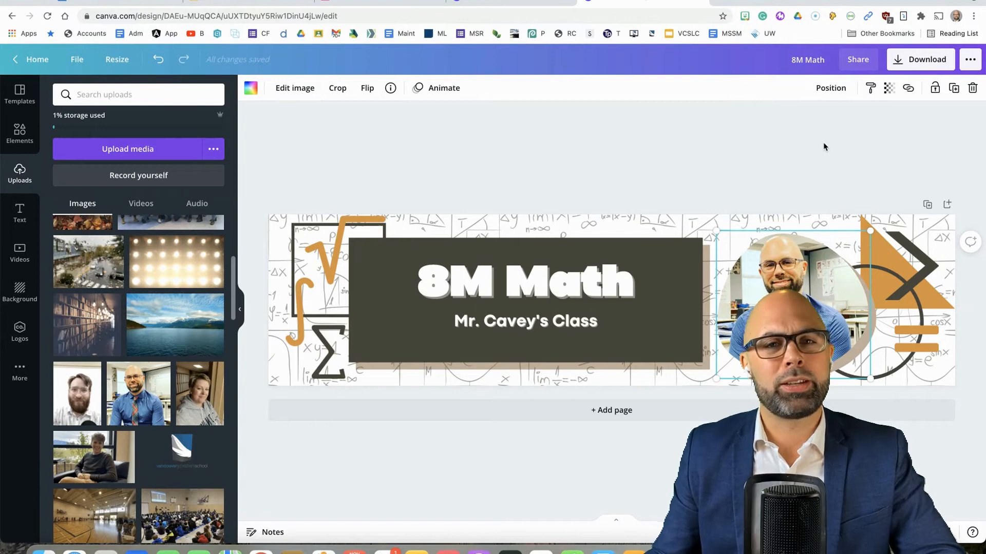
Download the finished 8M Math header as a PNG image.
{"action": "left_click", "coordinate": [893, 111]}
{"action": "left_click", "coordinate": [920, 60]}
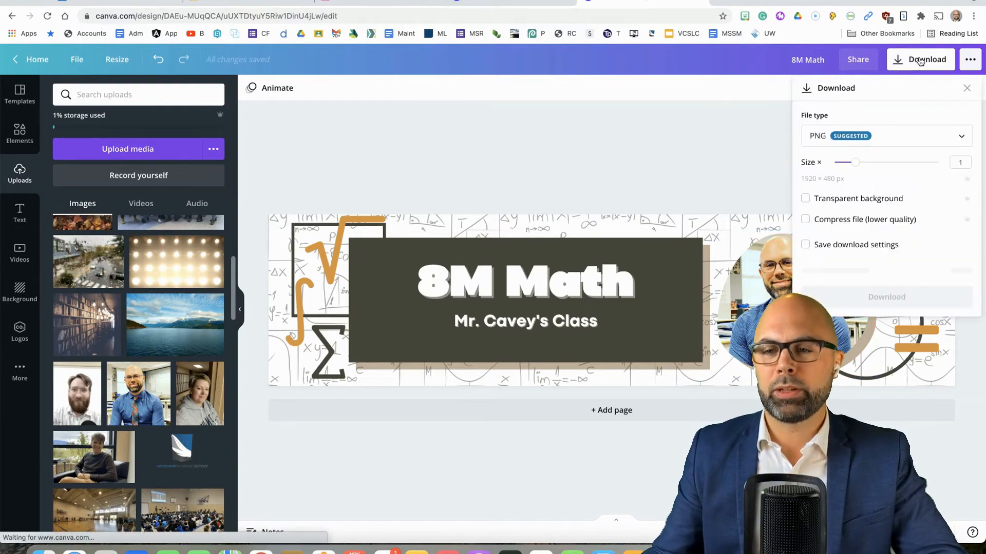
{"action": "left_click", "coordinate": [893, 276]}
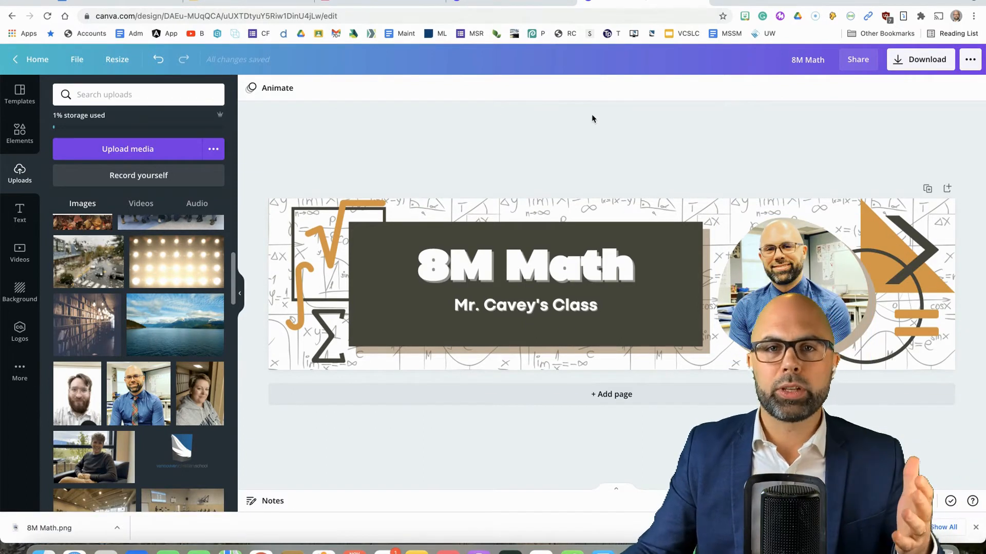
Switch to the 8M Math 2021-2022 class in Google Classroom and upload 8M Math.png as its header photo.
{"action": "left_click", "coordinate": [408, 6]}
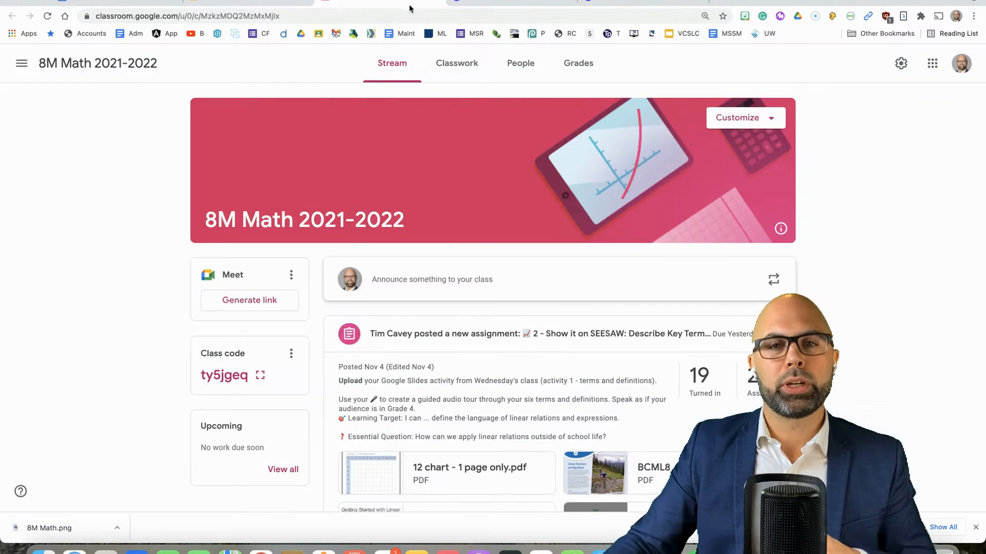
{"action": "left_click", "coordinate": [771, 121]}
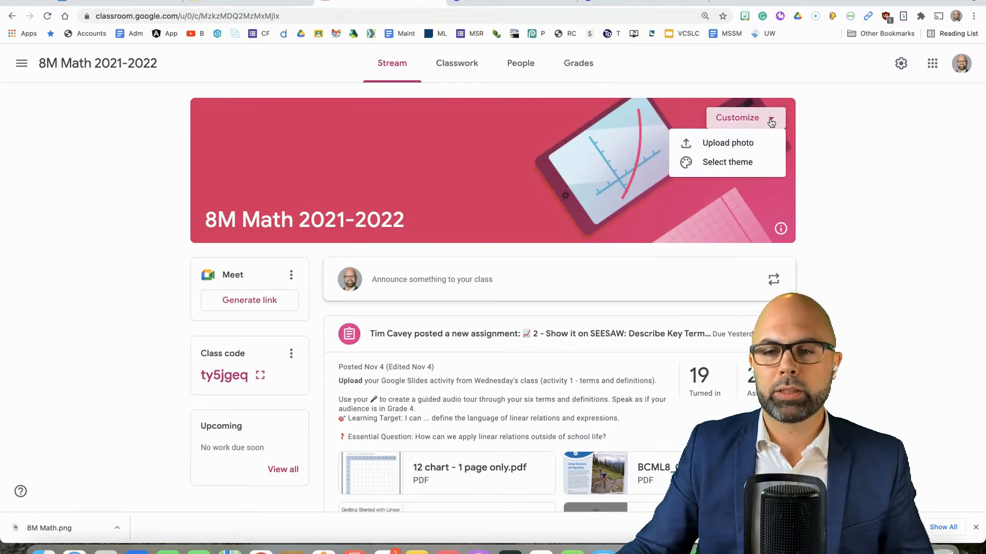
{"action": "left_click", "coordinate": [737, 144]}
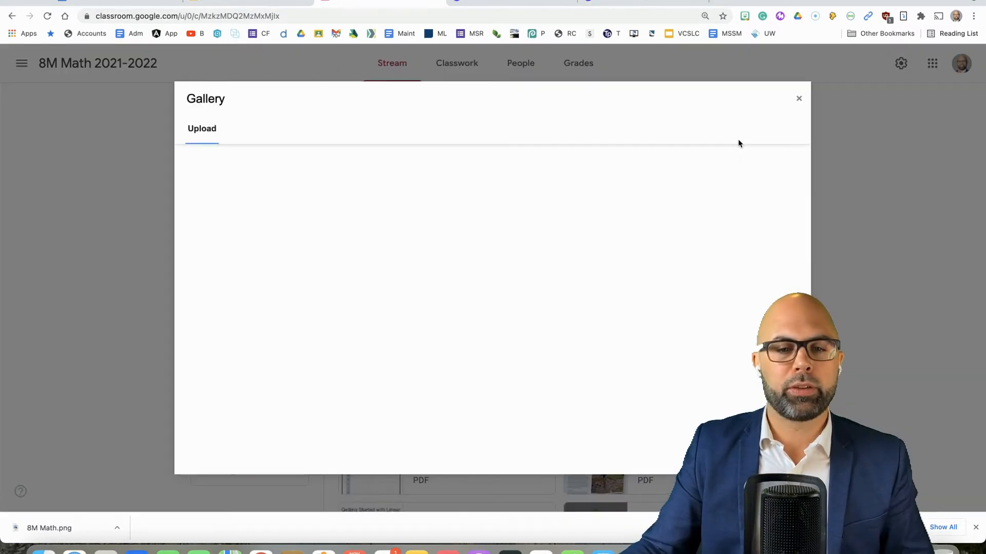
{"action": "left_click", "coordinate": [519, 344]}
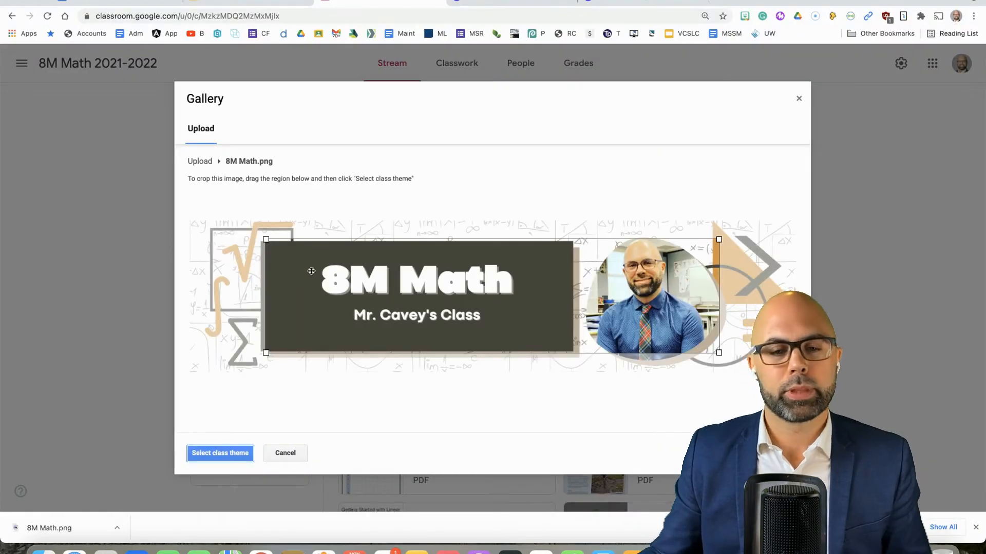
Expand the crop region to cover the whole 8M Math.png image and apply it as the class theme.
{"action": "left_click_drag", "start_coordinate": [266, 239], "coordinate": [168, 206]}
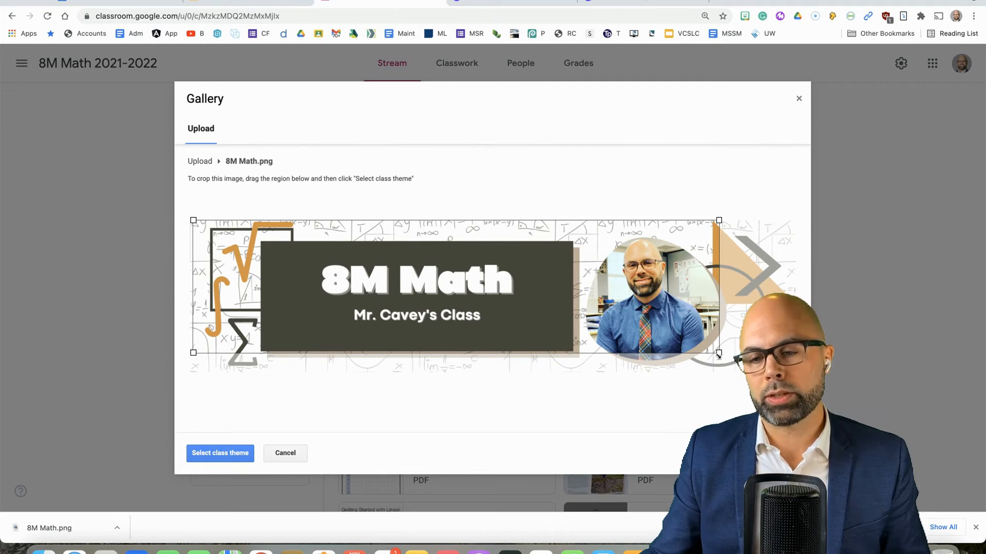
{"action": "left_click_drag", "start_coordinate": [717, 359], "coordinate": [797, 372]}
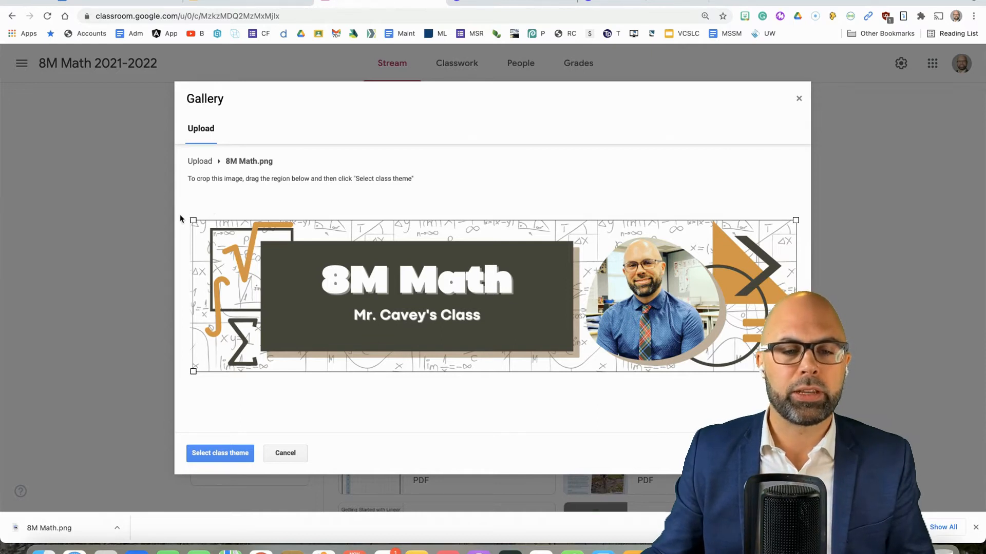
{"action": "left_click_drag", "start_coordinate": [193, 370], "coordinate": [180, 374]}
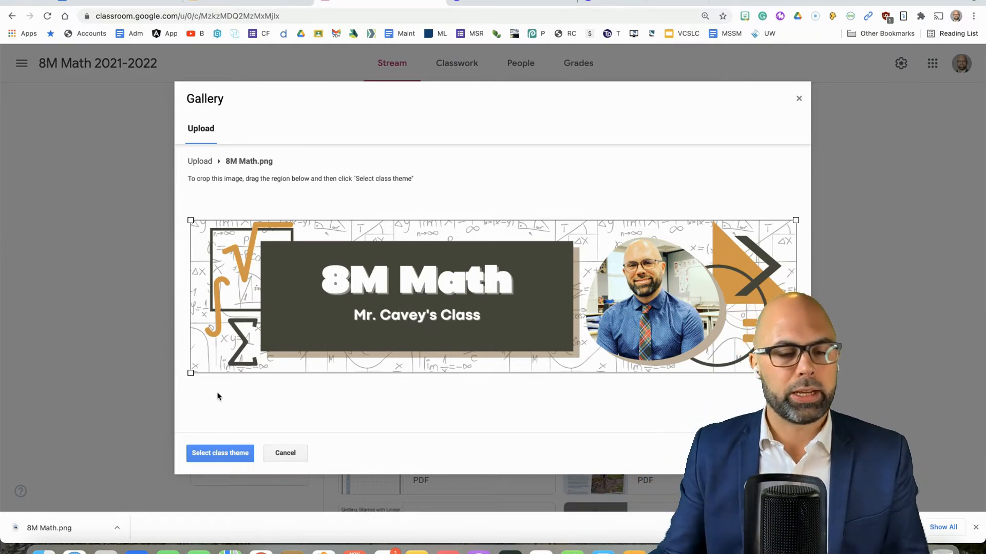
{"action": "left_click", "coordinate": [208, 456]}
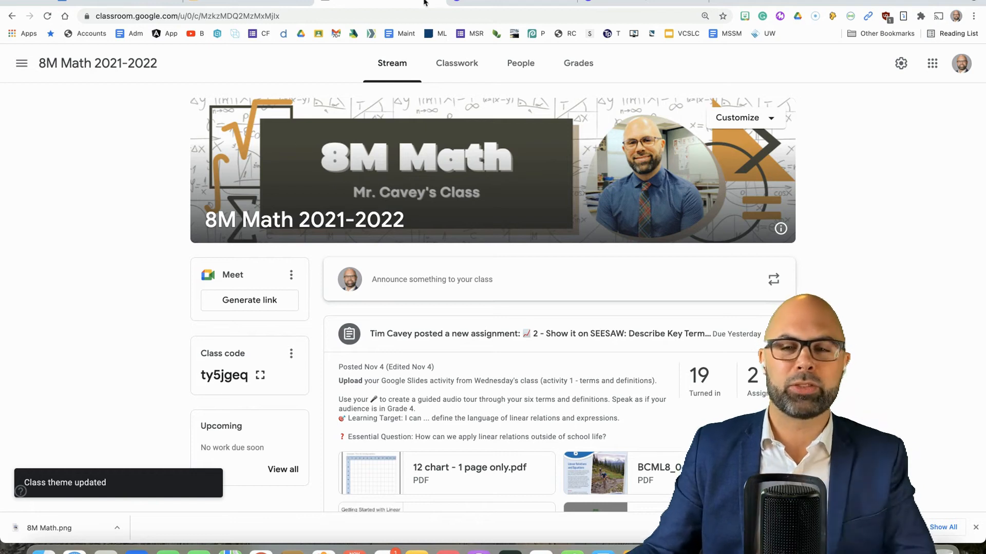
Switch back to the 8M Math design in Canva and apply the Block page animation.
{"action": "left_click", "coordinate": [626, 1]}
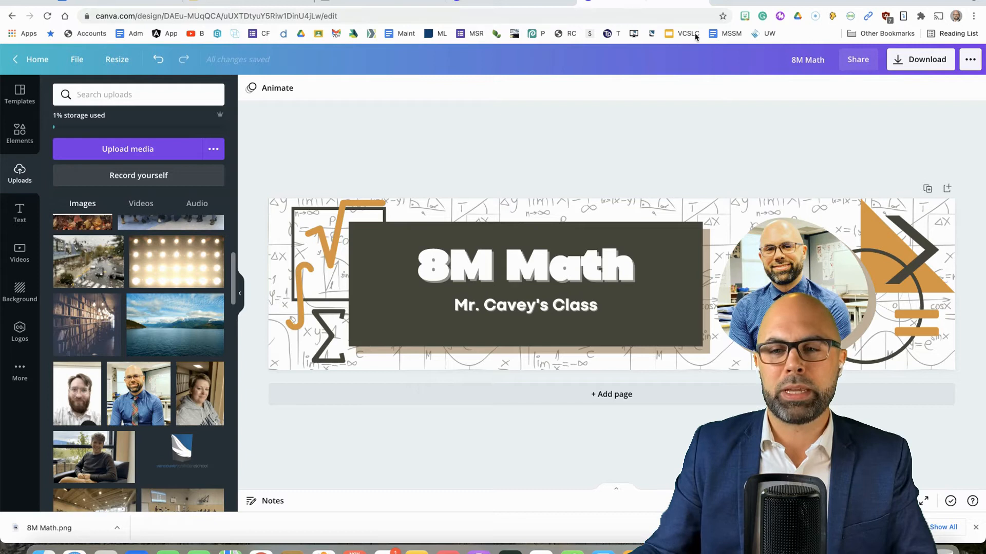
{"action": "left_click", "coordinate": [273, 88]}
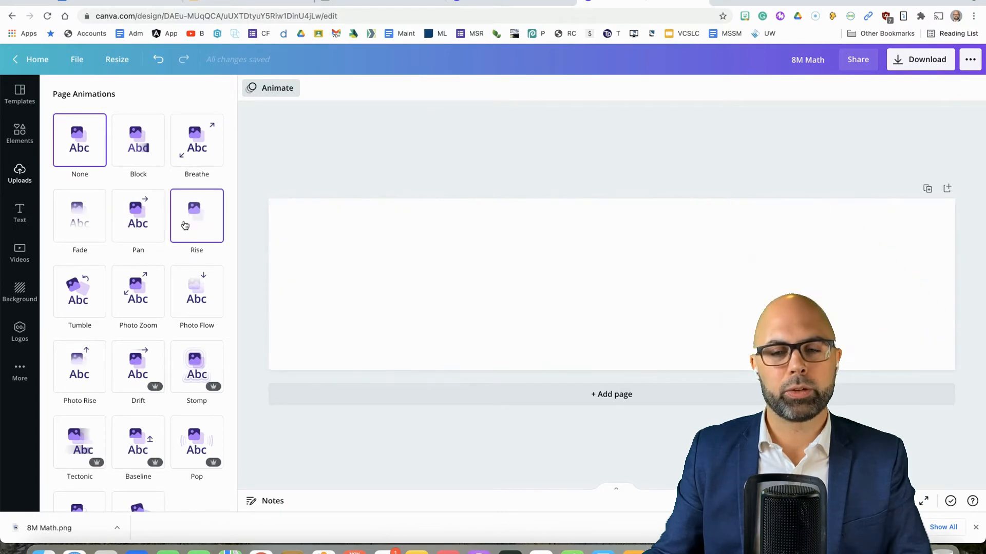
{"action": "left_click", "coordinate": [140, 148]}
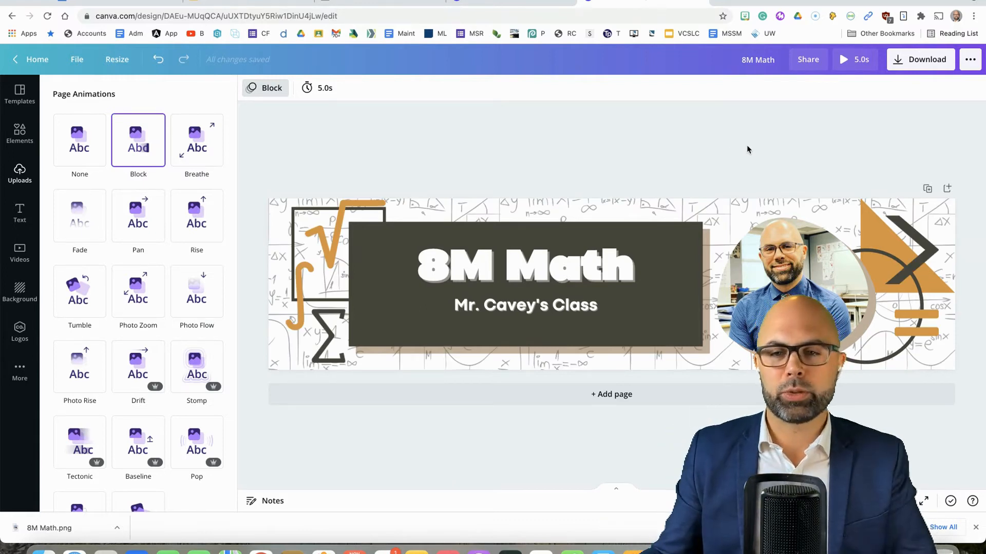
Set the page animation timing to 3.0 seconds and preview the animated header.
{"action": "left_click", "coordinate": [329, 88]}
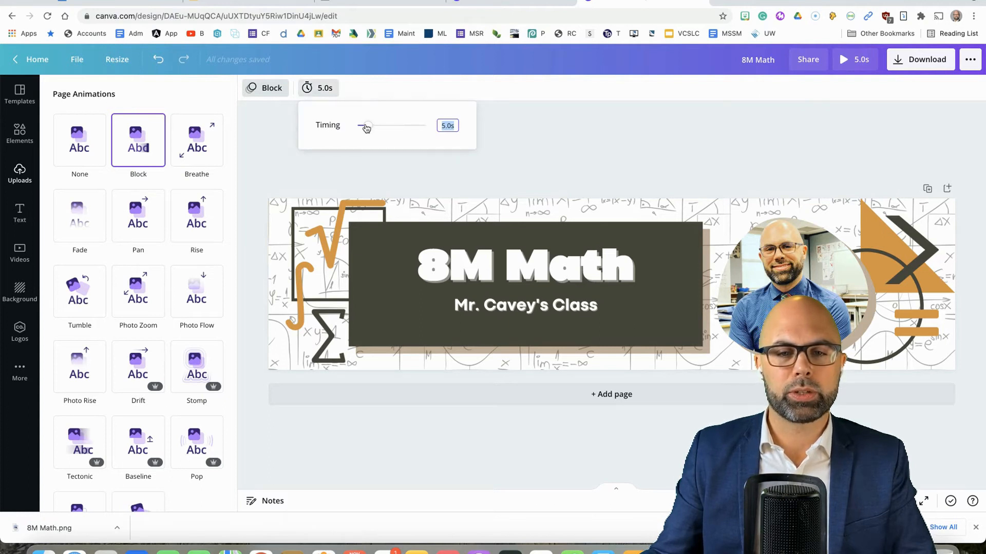
{"action": "left_click", "coordinate": [792, 145]}
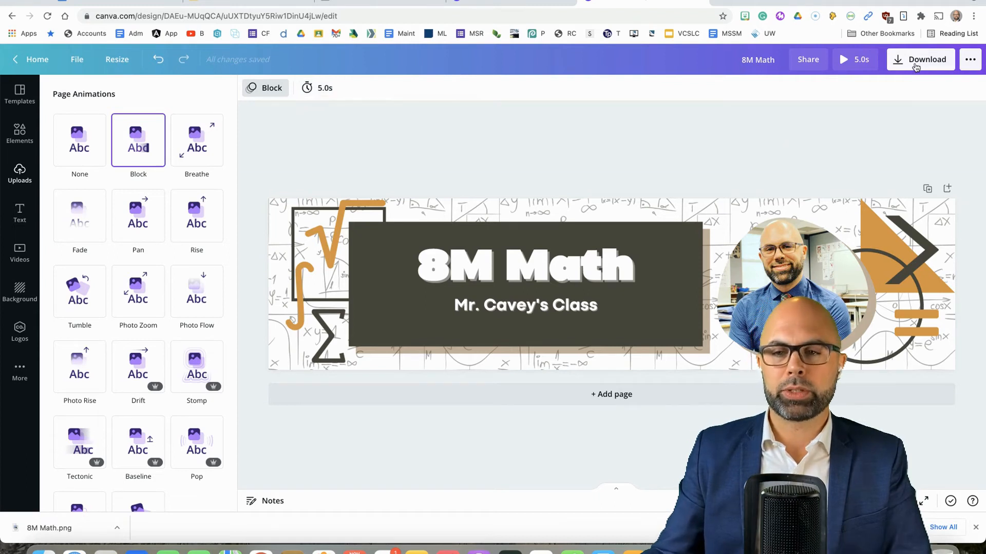
{"action": "left_click", "coordinate": [308, 87]}
{"action": "left_click_drag", "start_coordinate": [367, 130], "coordinate": [362, 132]}
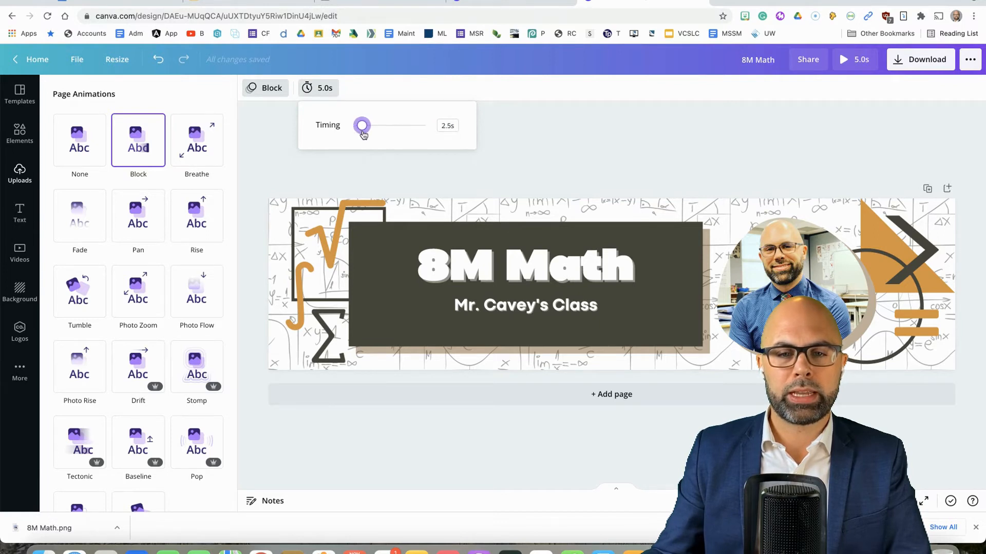
{"action": "left_click", "coordinate": [583, 137]}
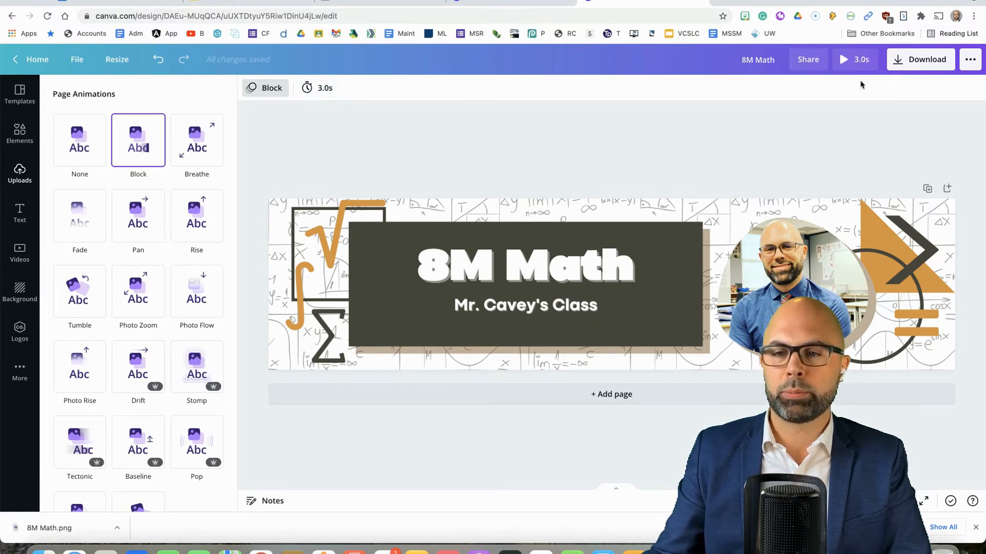
{"action": "left_click", "coordinate": [865, 62]}
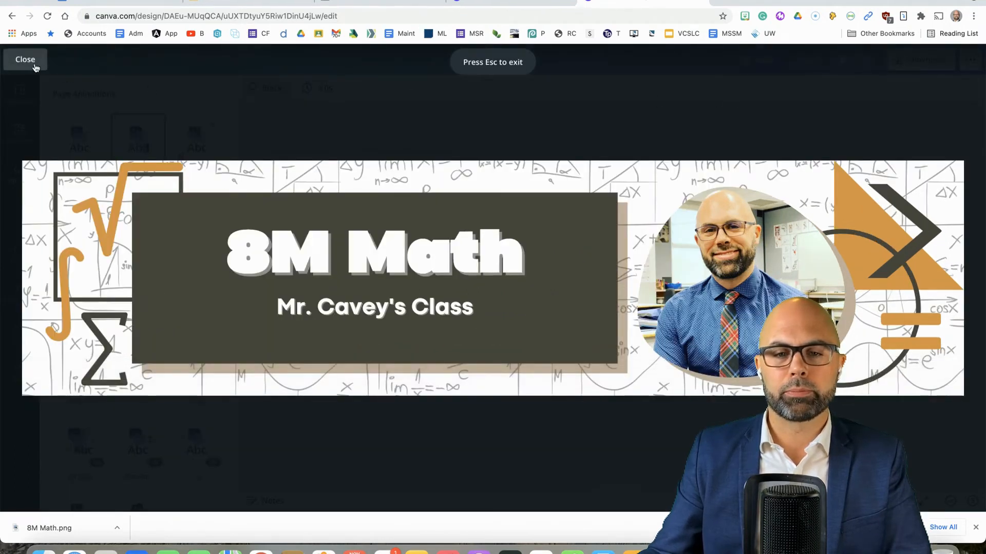
{"action": "left_click", "coordinate": [36, 66]}
Download the animated 8M Math header as a GIF.
{"action": "left_click", "coordinate": [924, 61]}
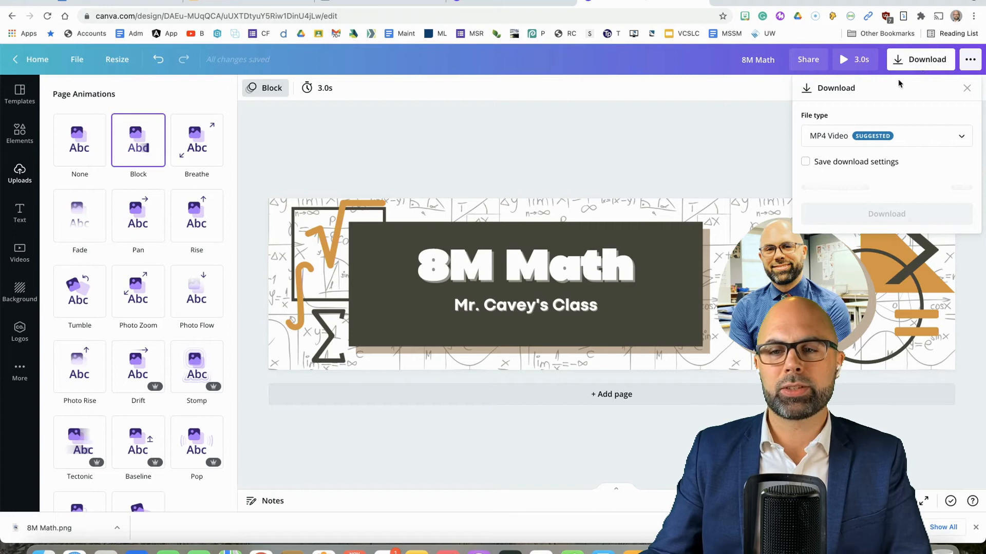
{"action": "left_click", "coordinate": [895, 136]}
{"action": "left_click", "coordinate": [859, 256]}
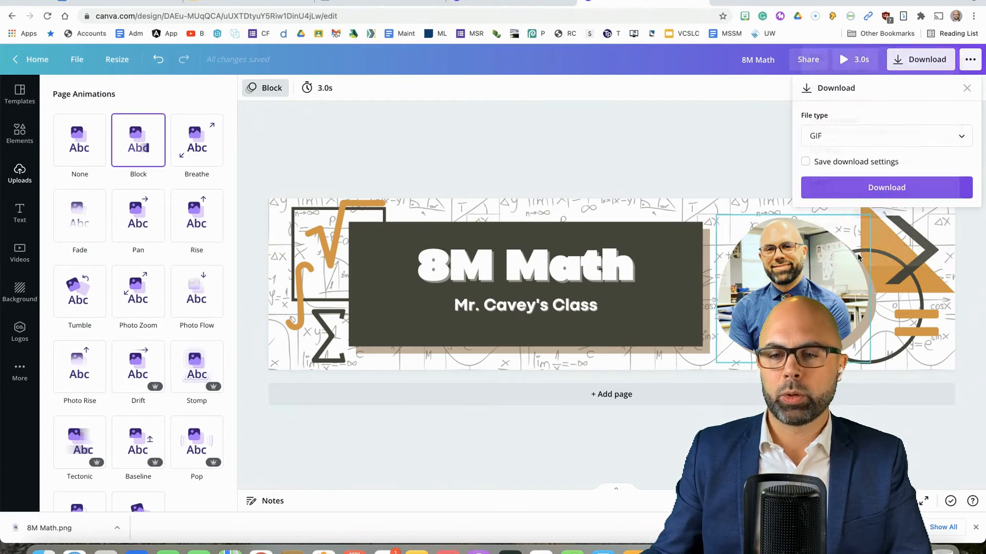
{"action": "left_click", "coordinate": [893, 189]}
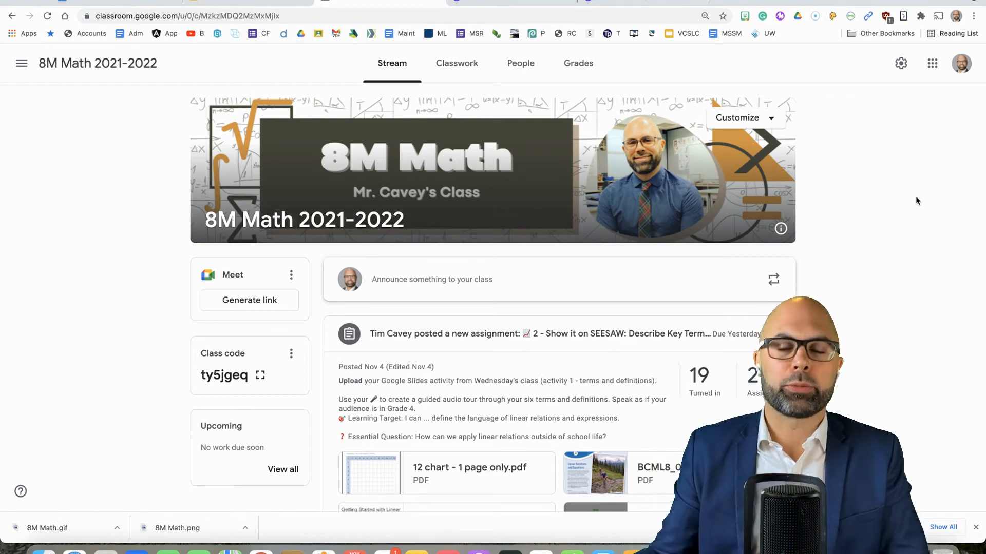
Upload 8M Math.gif as the new header photo of the 8M Math 2021-2022 class in Google Classroom.
{"action": "left_click", "coordinate": [755, 118]}
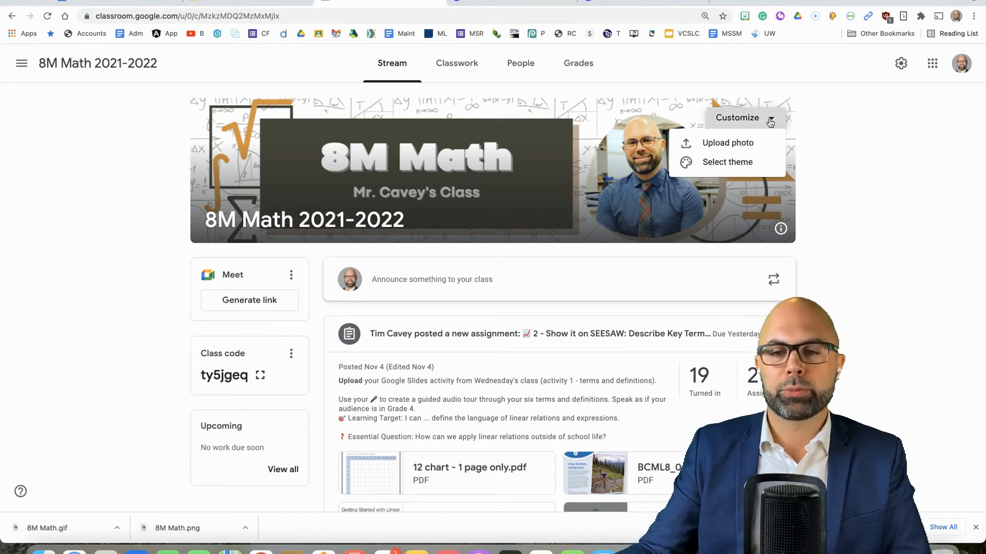
{"action": "left_click", "coordinate": [728, 144]}
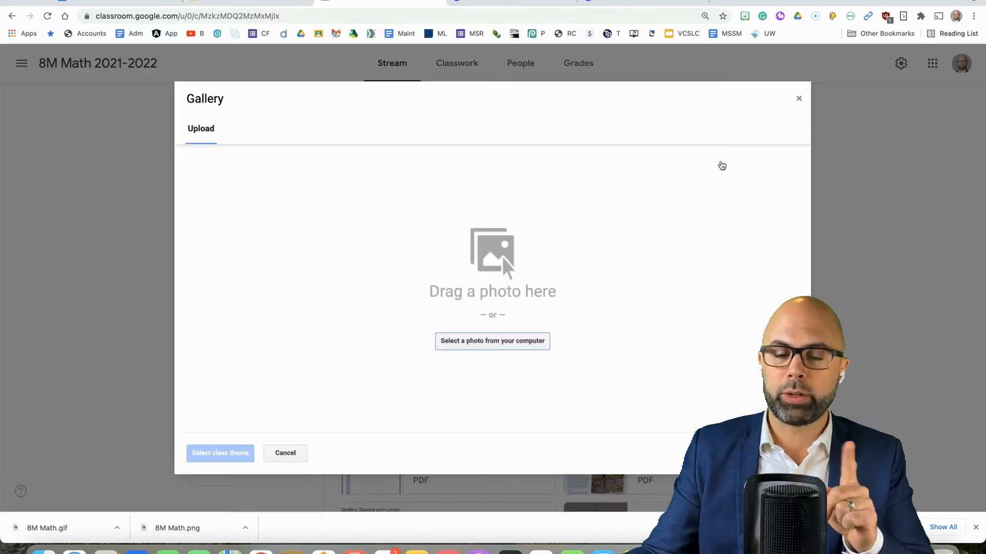
{"action": "left_click", "coordinate": [479, 347]}
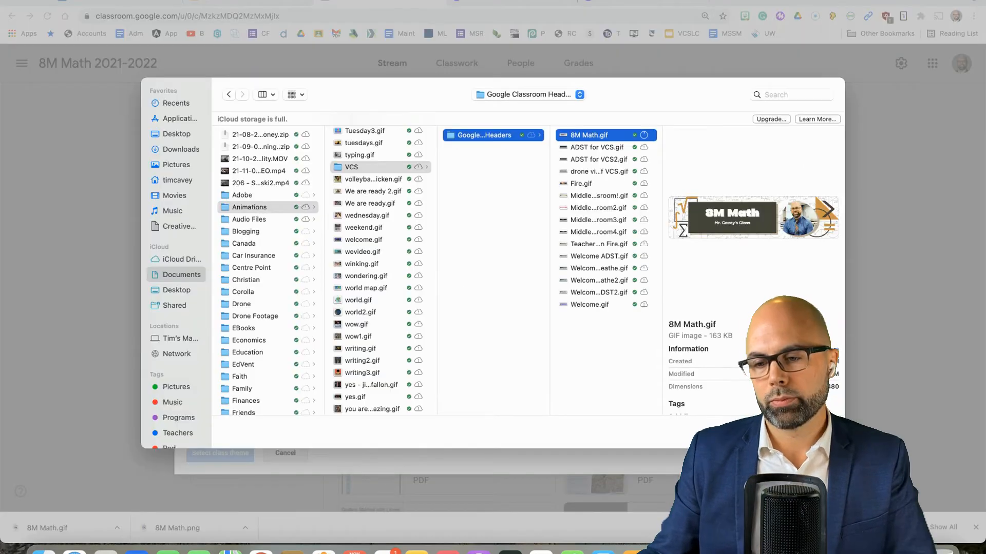
{"action": "left_click", "coordinate": [823, 432]}
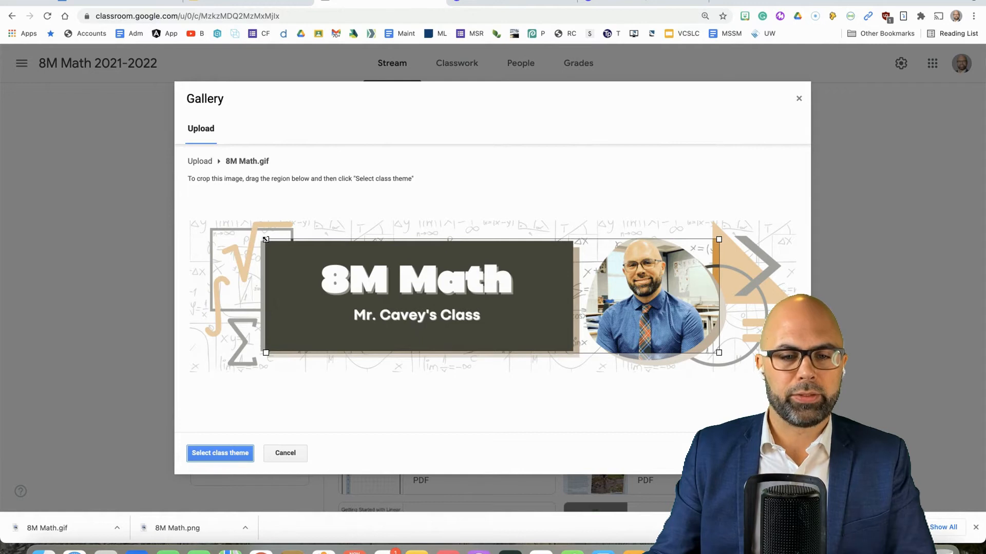
Expand the crop region to cover the whole 8M Math.gif image and apply it as the class theme.
{"action": "left_click_drag", "start_coordinate": [266, 239], "coordinate": [159, 201]}
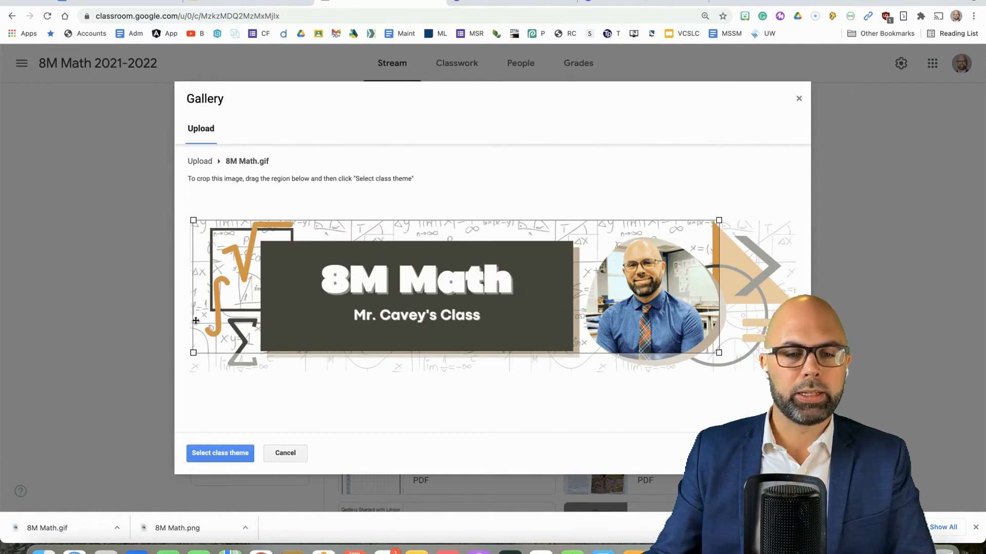
{"action": "left_click_drag", "start_coordinate": [192, 347], "coordinate": [185, 354]}
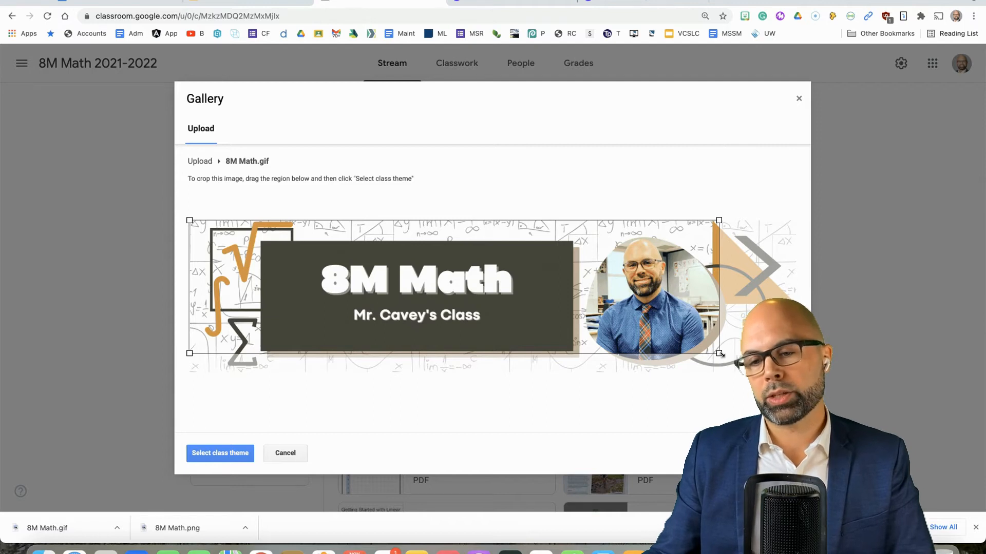
{"action": "left_click_drag", "start_coordinate": [720, 354], "coordinate": [845, 399]}
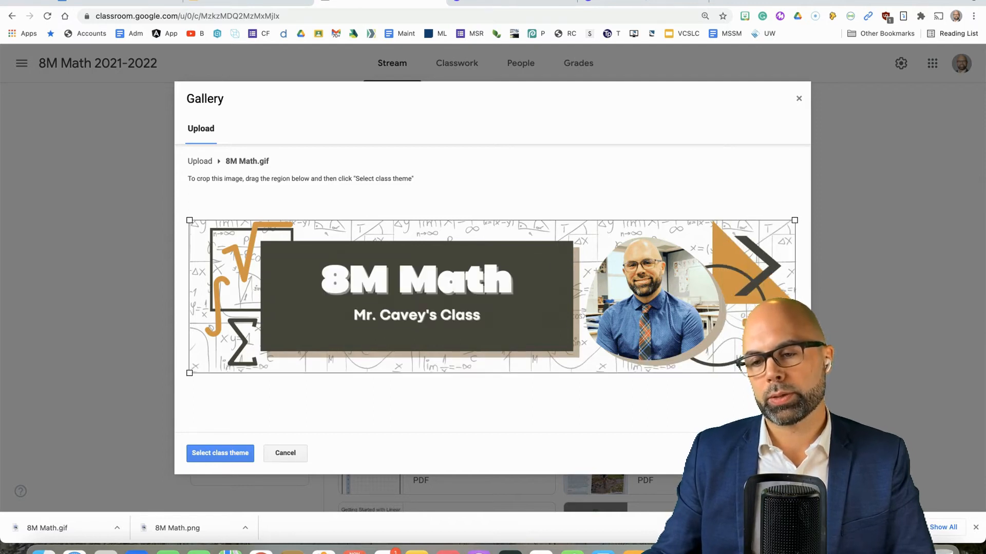
{"action": "left_click", "coordinate": [226, 454]}
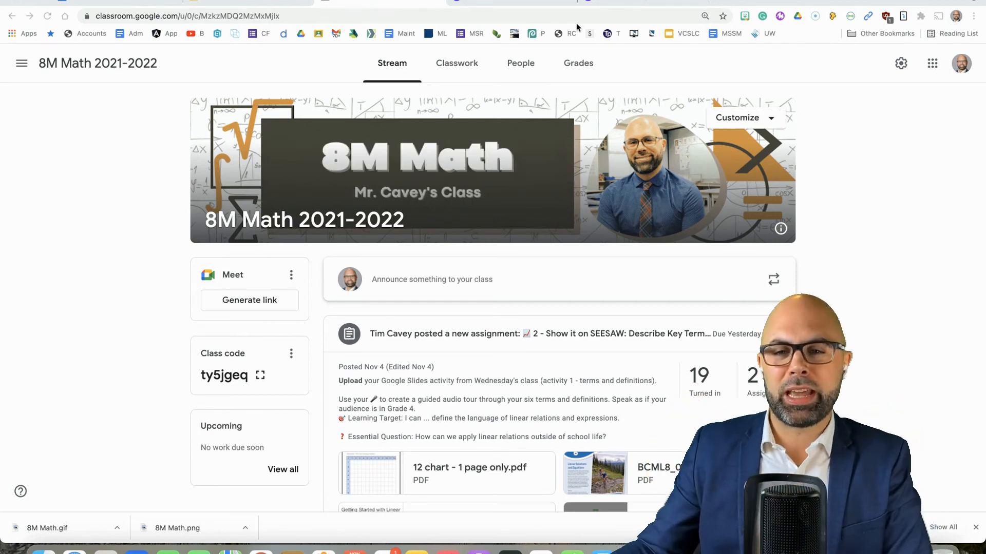
Switch back to the 8M Math design in Canva, search the header templates for "art" and browse the designs.
{"action": "left_click", "coordinate": [516, 2]}
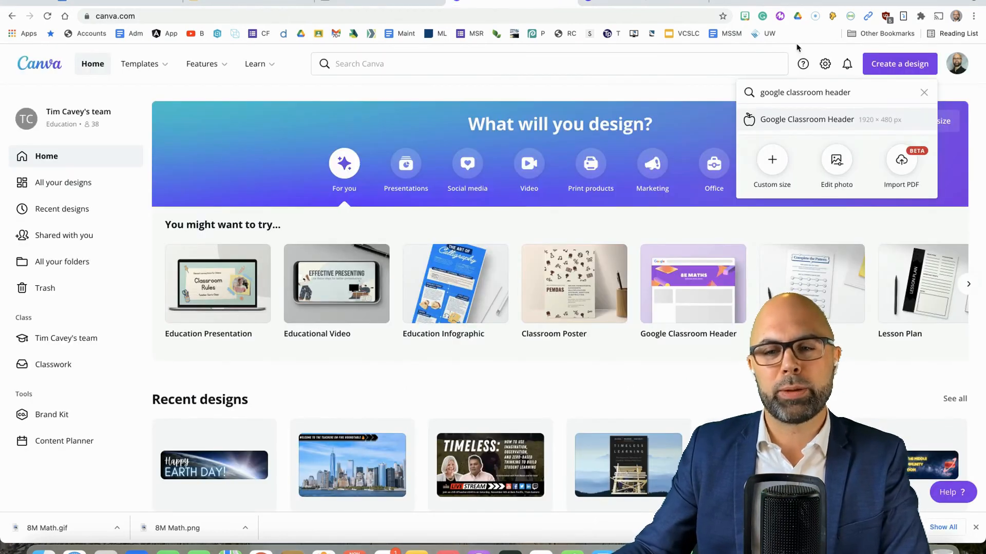
{"action": "left_click", "coordinate": [647, 3]}
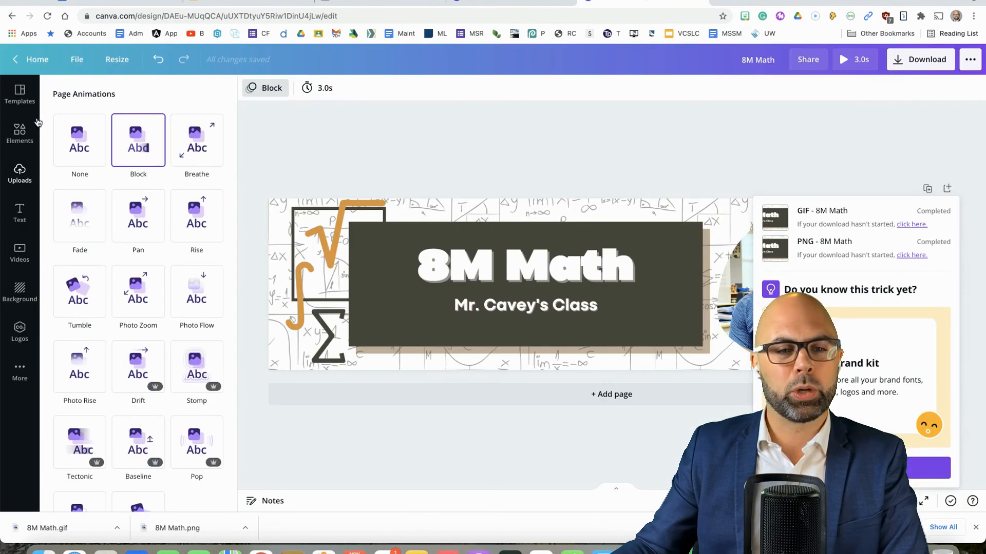
{"action": "left_click", "coordinate": [19, 95]}
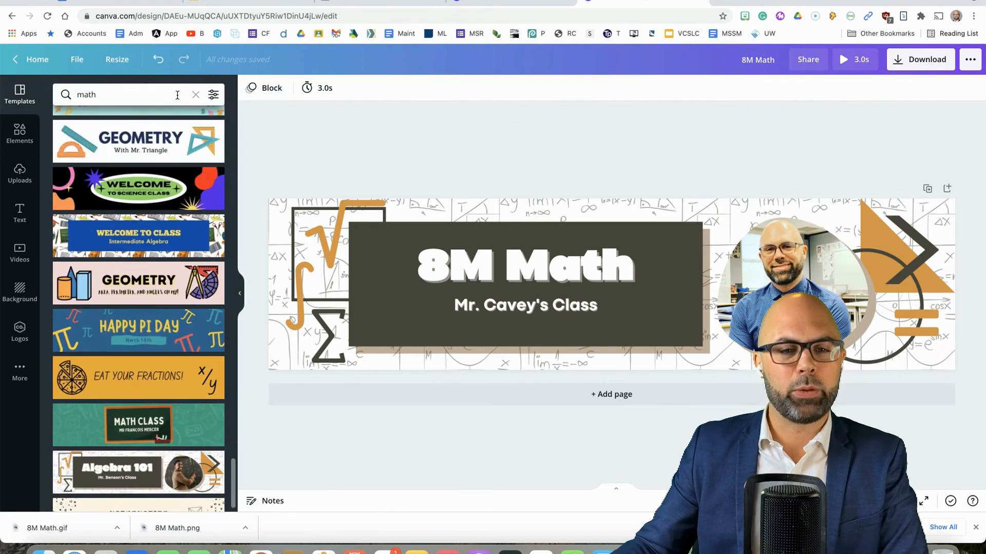
{"action": "left_click", "coordinate": [195, 96]}
{"action": "type", "text": "art"}
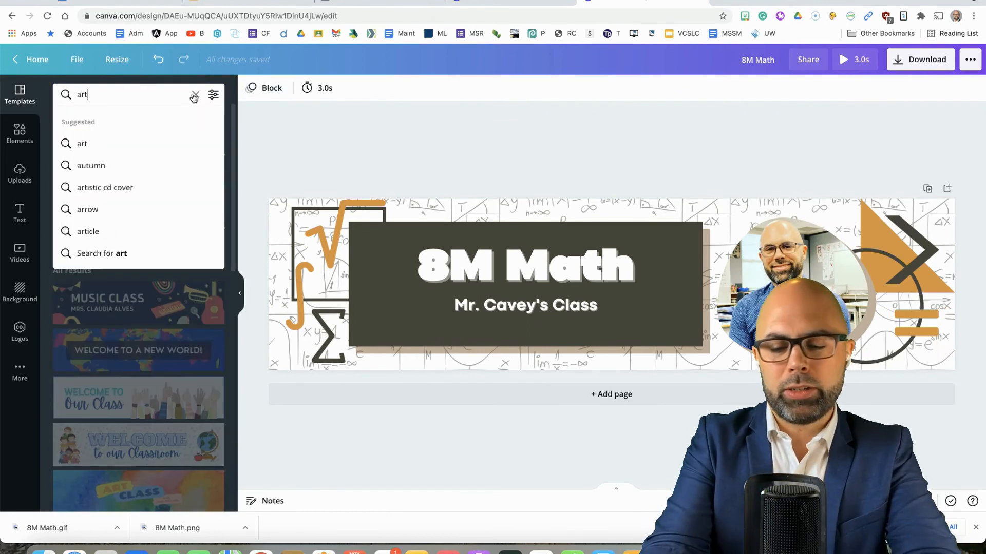
{"action": "key", "text": "Return"}
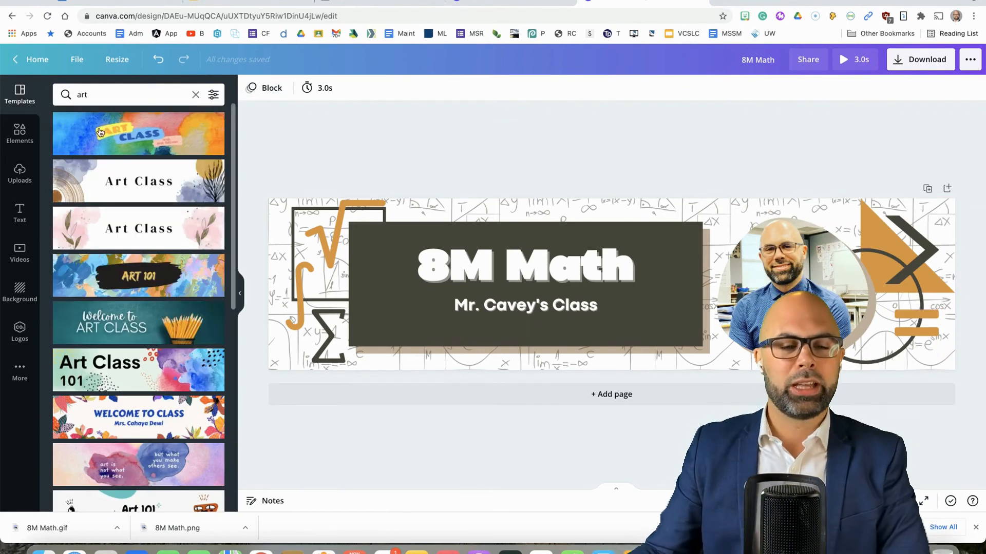
{"action": "scroll", "coordinate": [97, 189], "scroll_direction": "down", "scroll_amount": 10}
{"action": "scroll", "coordinate": [160, 233], "scroll_direction": "down", "scroll_amount": 5}
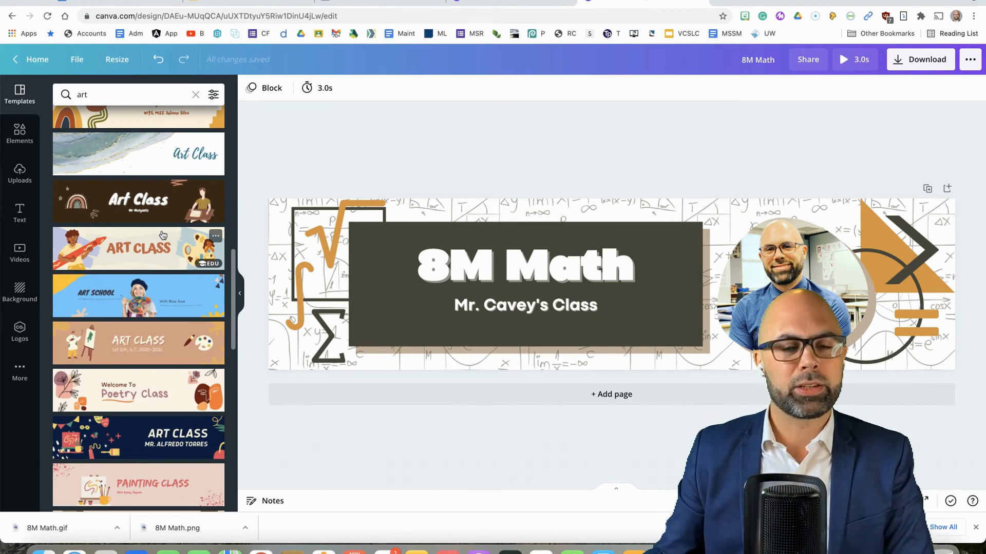
{"action": "scroll", "coordinate": [142, 253], "scroll_direction": "down", "scroll_amount": 3}
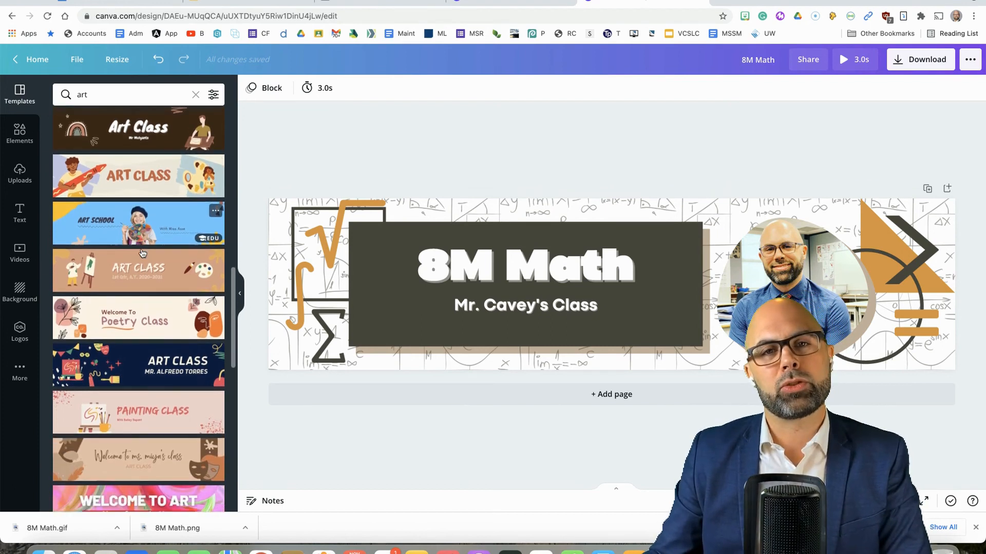